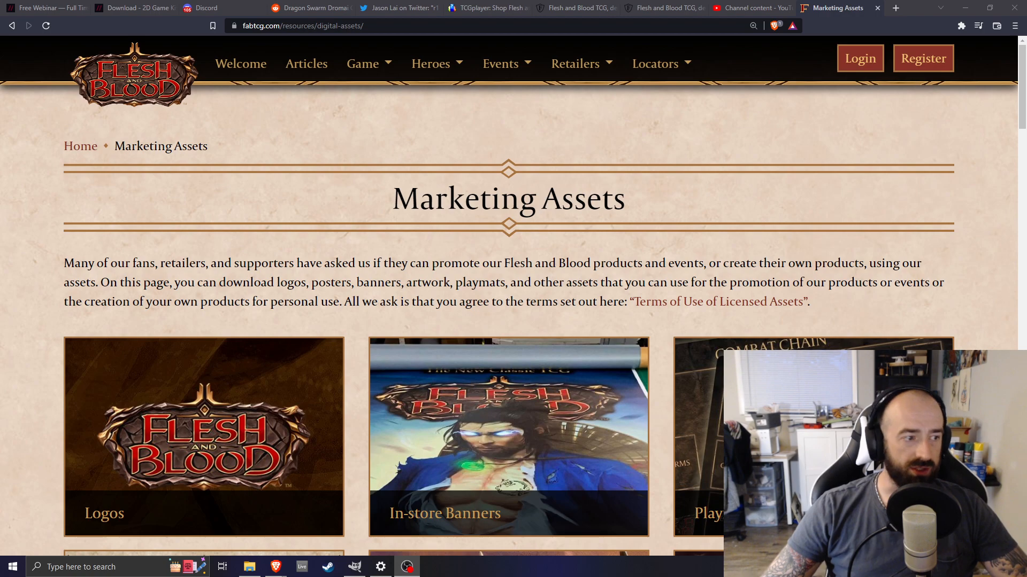
# Create a new 1920 × 1080 px image
pyautogui.click(354, 567)
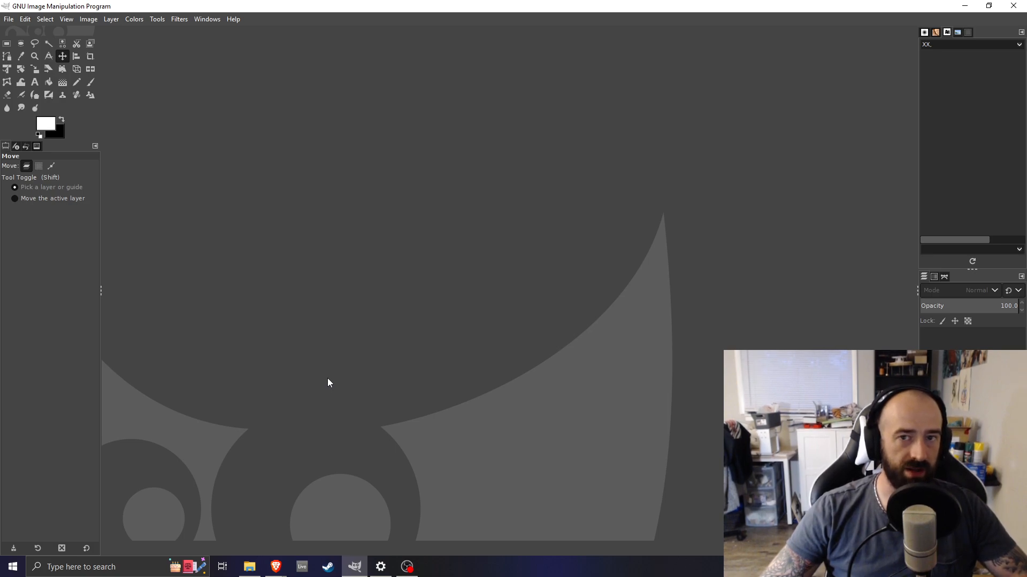
pyautogui.moveTo(360, 571)
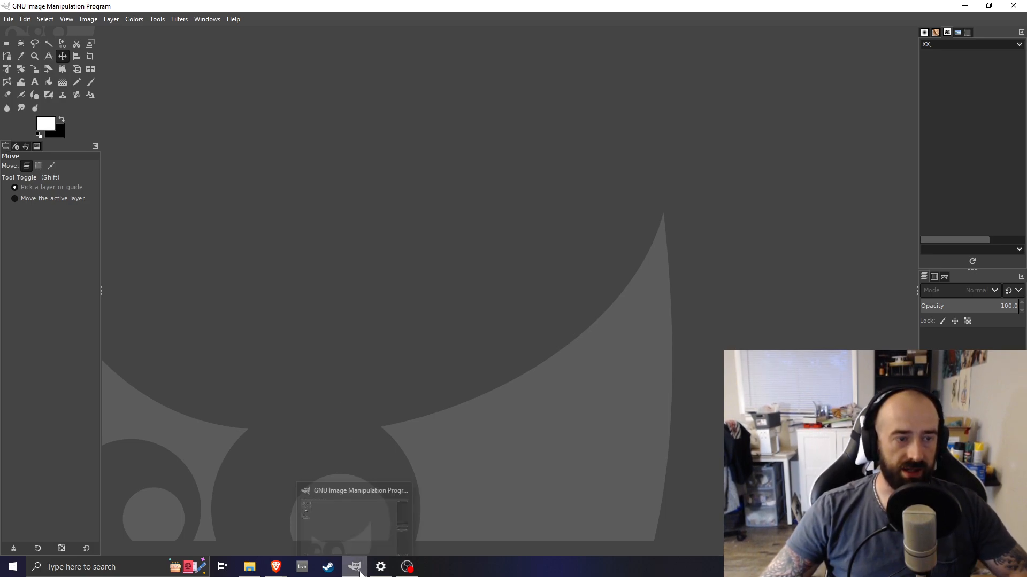
pyautogui.click(9, 19)
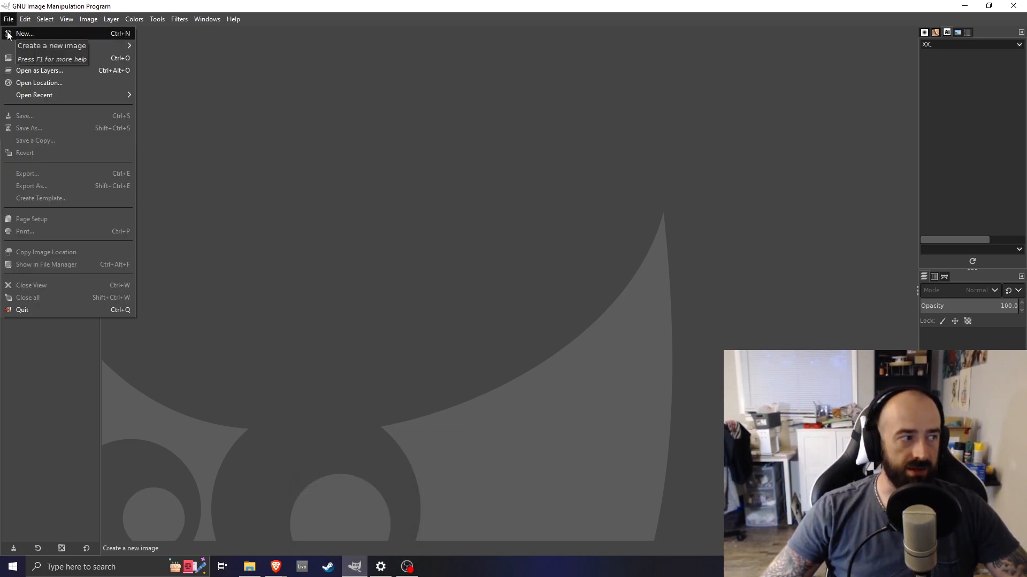
pyautogui.click(8, 33)
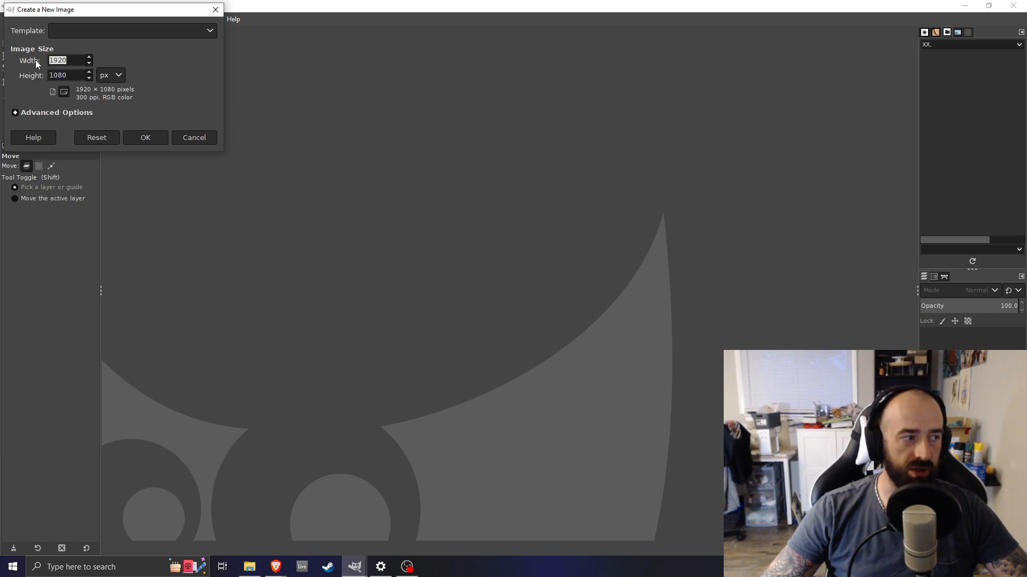
pyautogui.moveTo(70, 78); pyautogui.dragTo(31, 75)
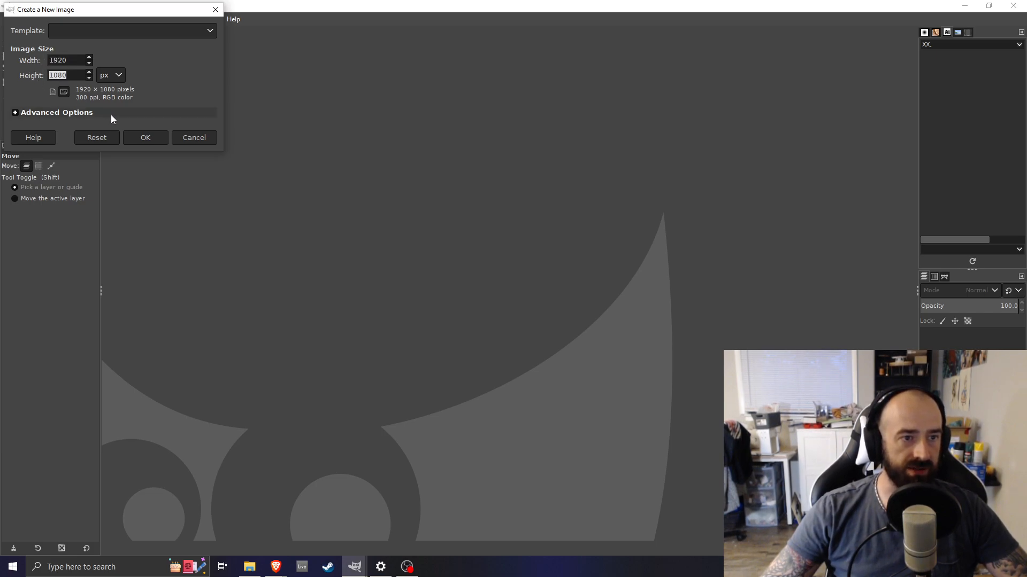
pyautogui.click(145, 139)
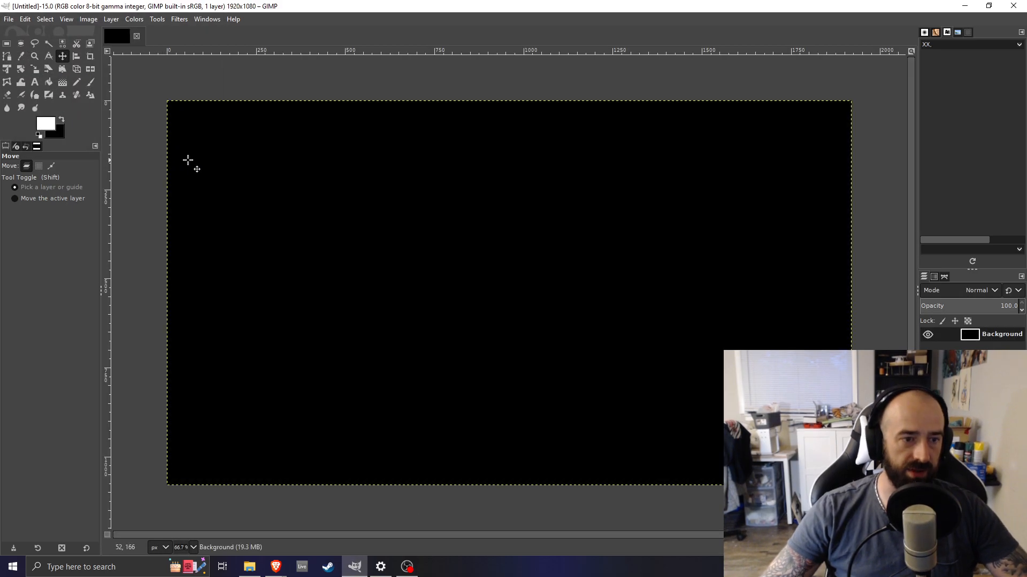
# Hide the Background layer
pyautogui.click(924, 338)
pyautogui.click(927, 336)
pyautogui.click(926, 335)
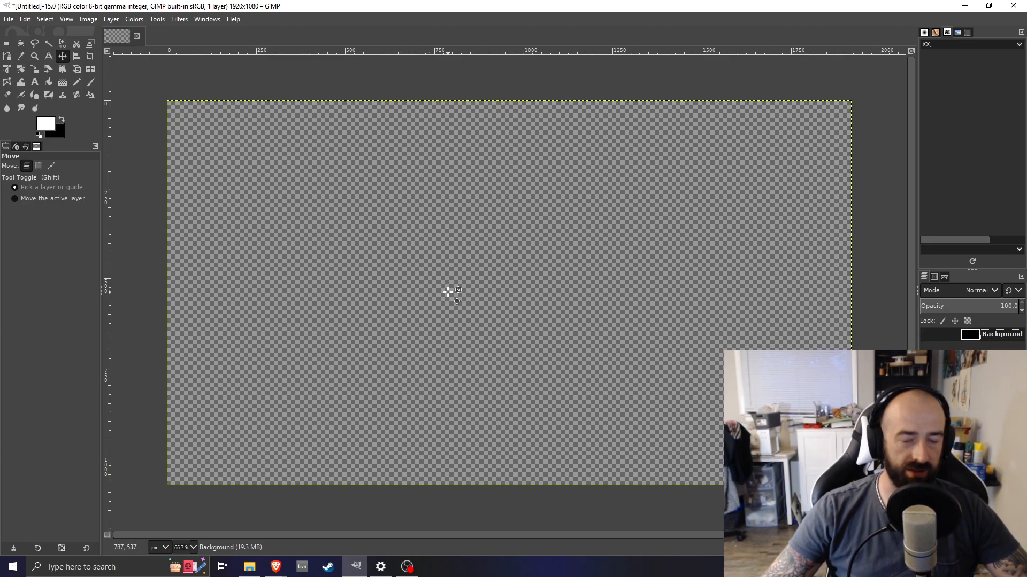
# Open the Uprising product release page from the site's Marketing Assets section in the browser
pyautogui.click(356, 566)
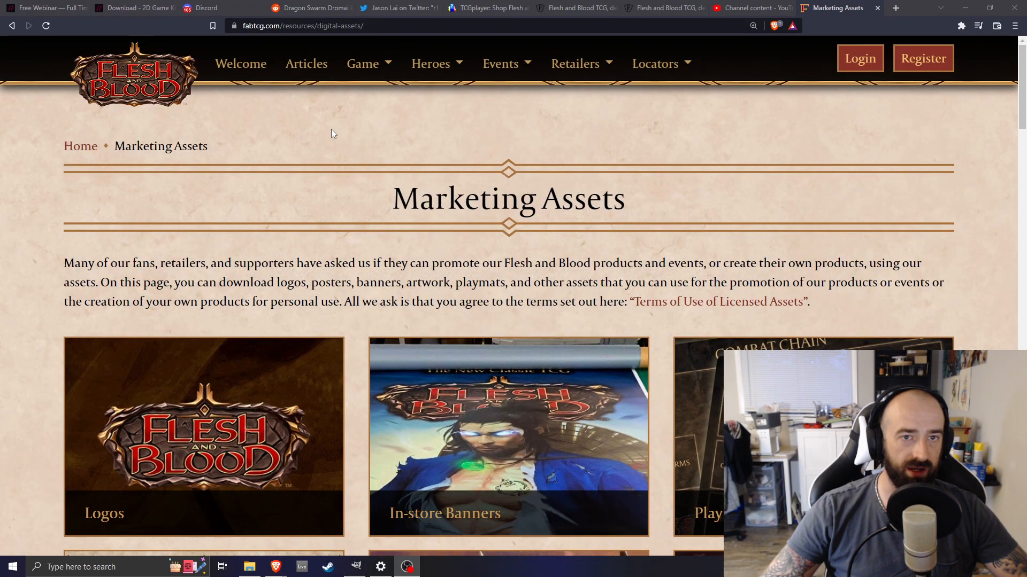
pyautogui.click(580, 68)
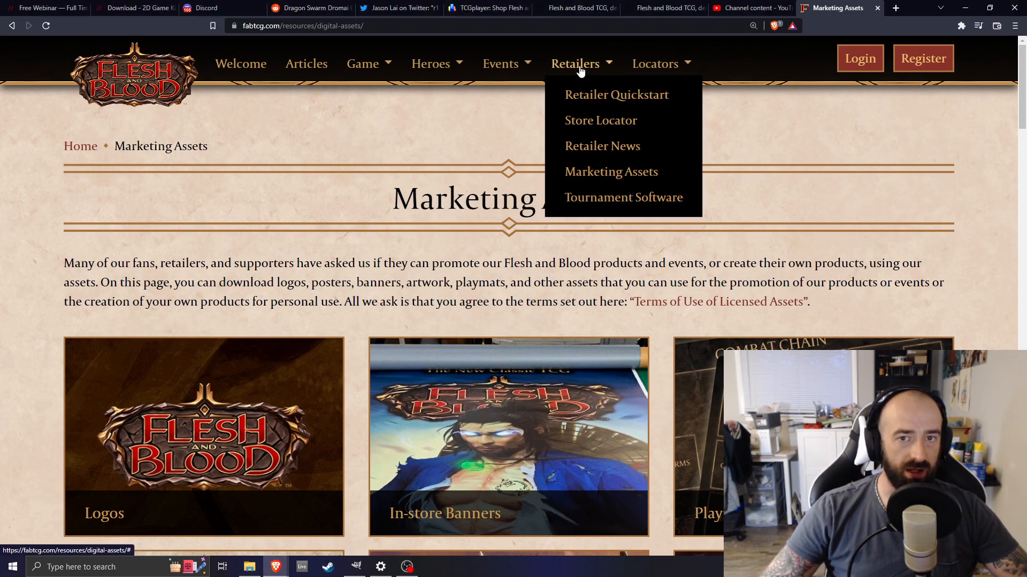
pyautogui.click(585, 173)
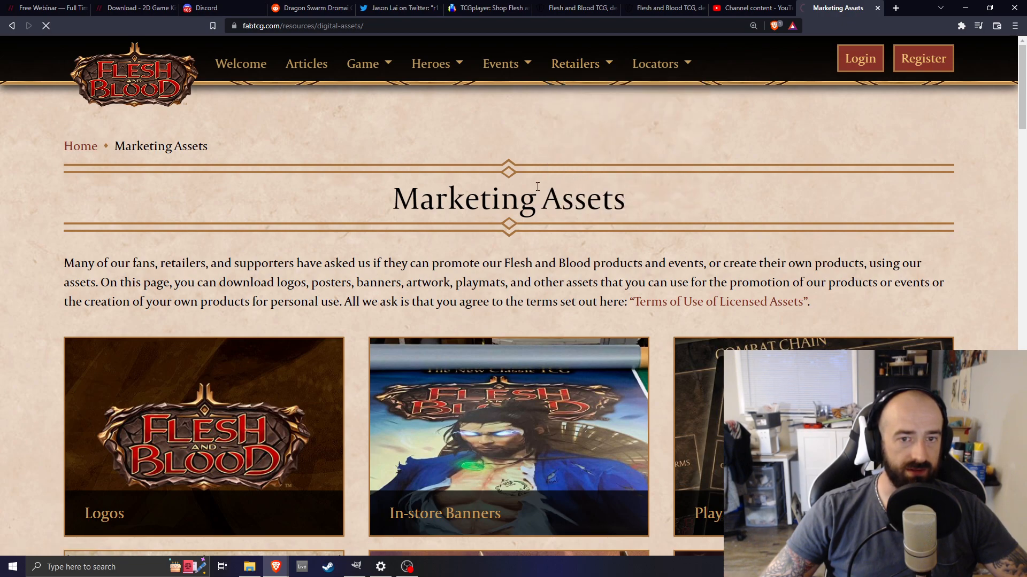
pyautogui.scroll(-10, 534, 216)
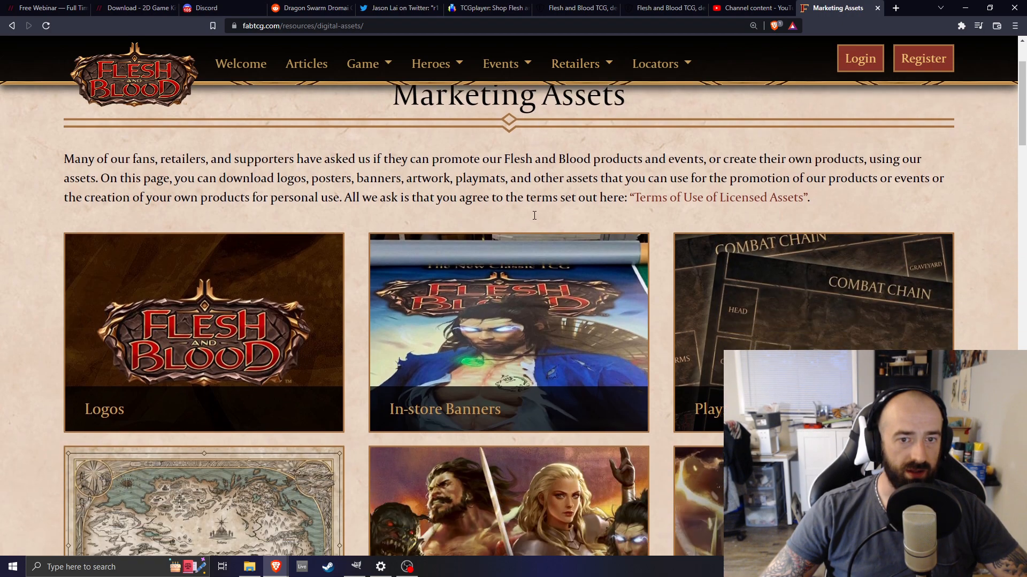
pyautogui.scroll(-12, 512, 241)
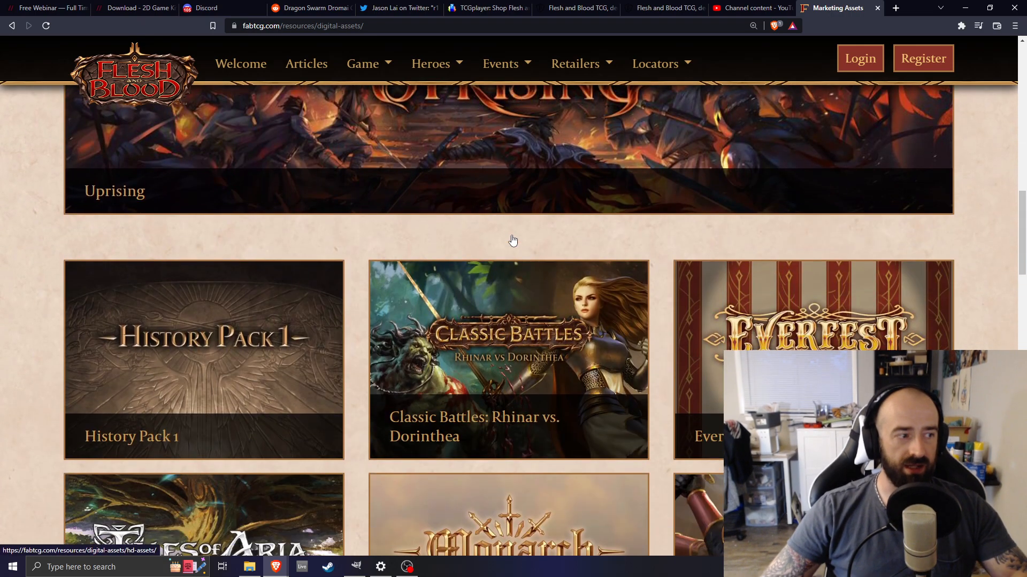
pyautogui.scroll(6, 511, 244)
pyautogui.scroll(10, 509, 243)
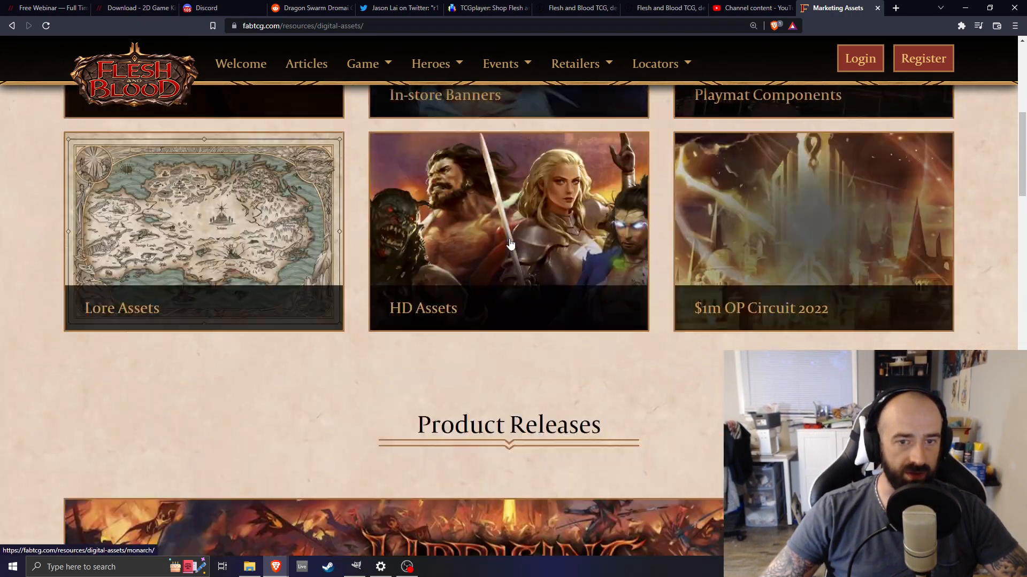
pyautogui.scroll(-5, 491, 252)
pyautogui.scroll(-12, 487, 250)
pyautogui.scroll(9, 488, 250)
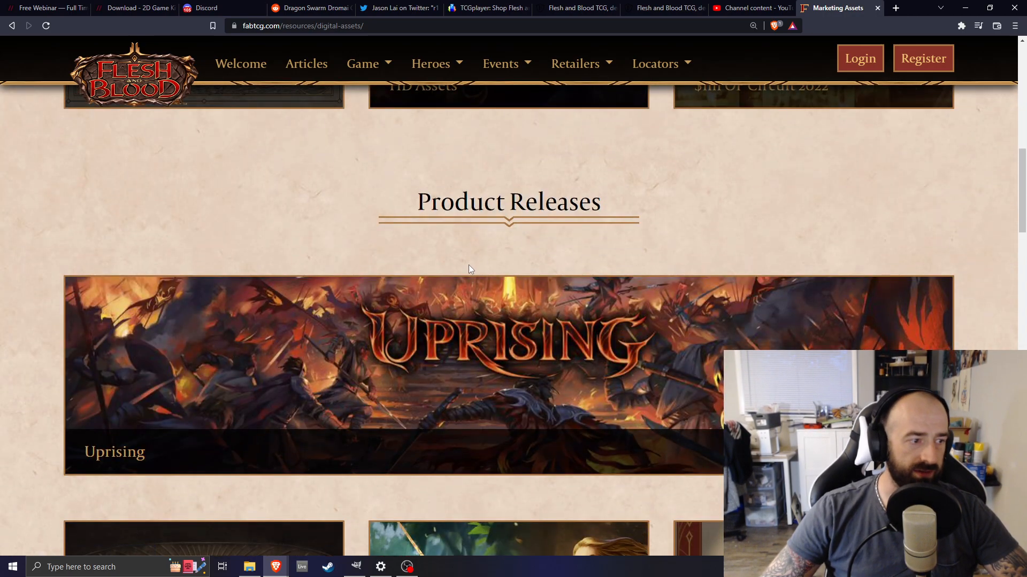
pyautogui.click(477, 343)
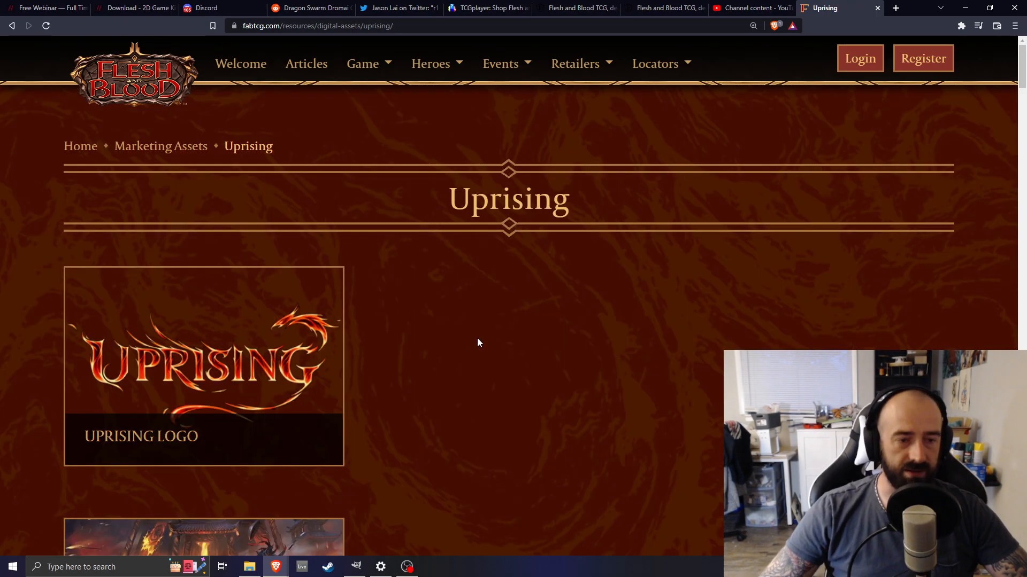
# Open the Iyslander Hero Art image from the Uprising page
pyautogui.scroll(-15, 477, 338)
pyautogui.scroll(-15, 476, 342)
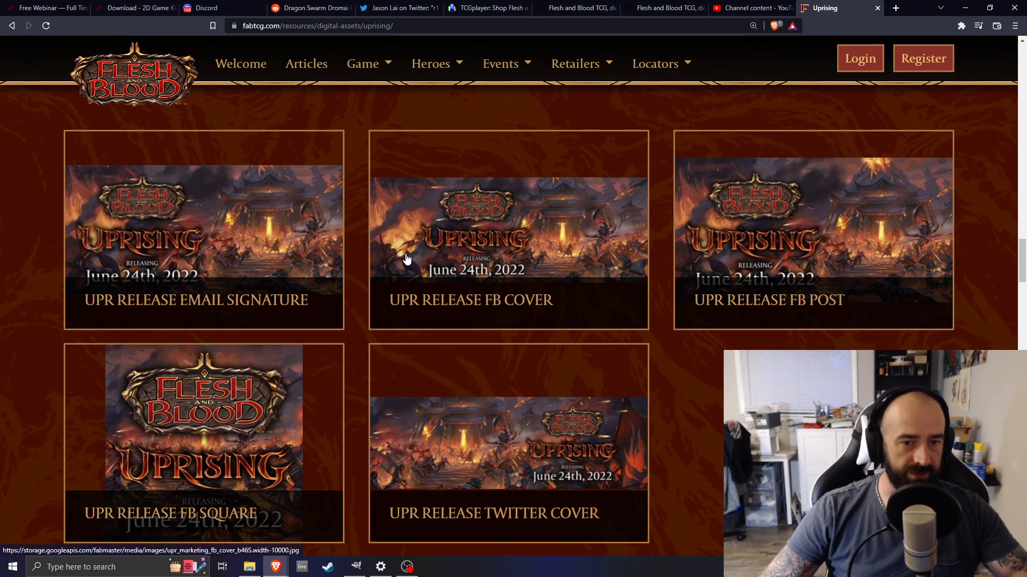
pyautogui.scroll(-10, 405, 257)
pyautogui.scroll(-10, 406, 259)
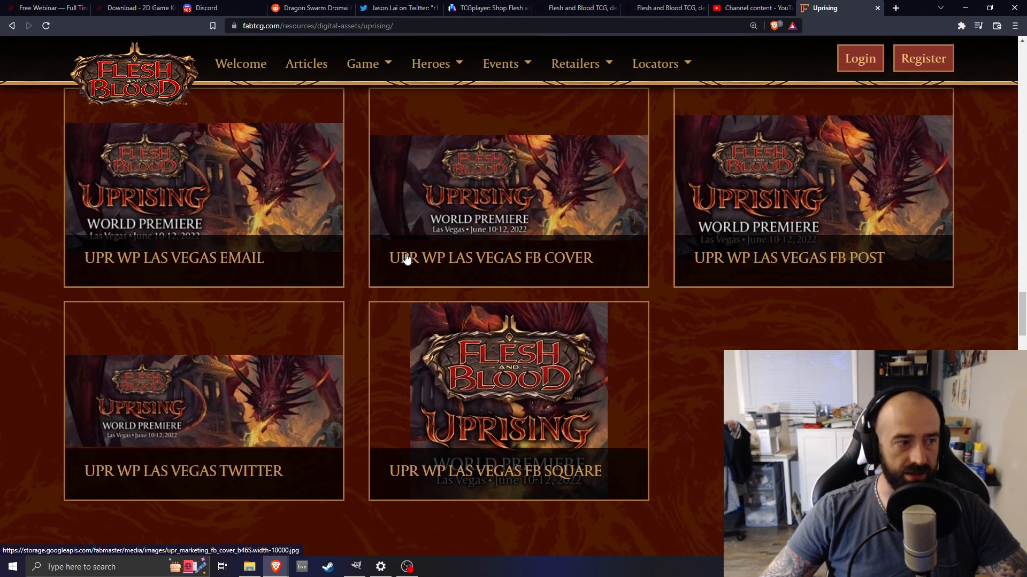
pyautogui.scroll(-12, 538, 284)
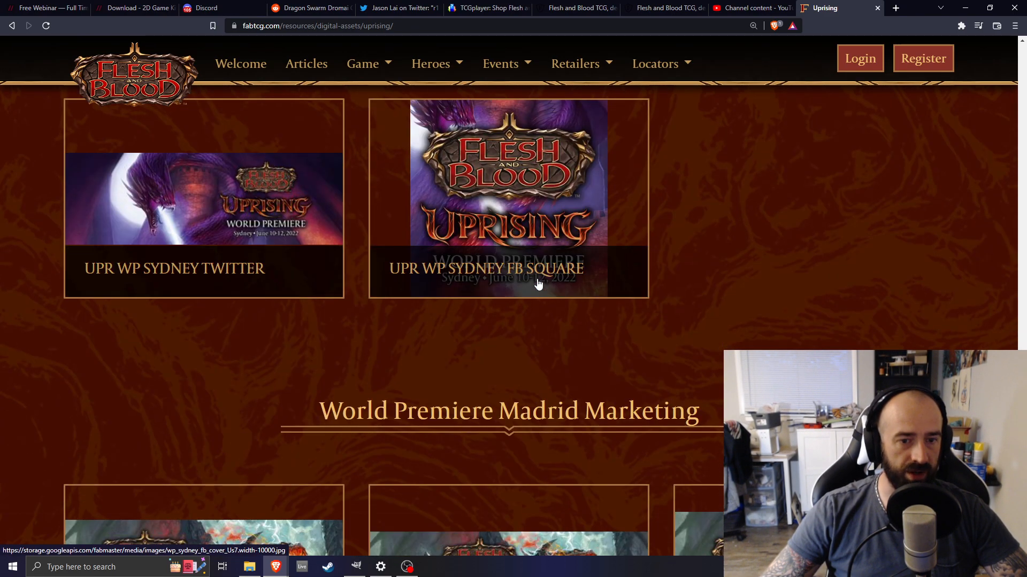
pyautogui.scroll(-6, 587, 292)
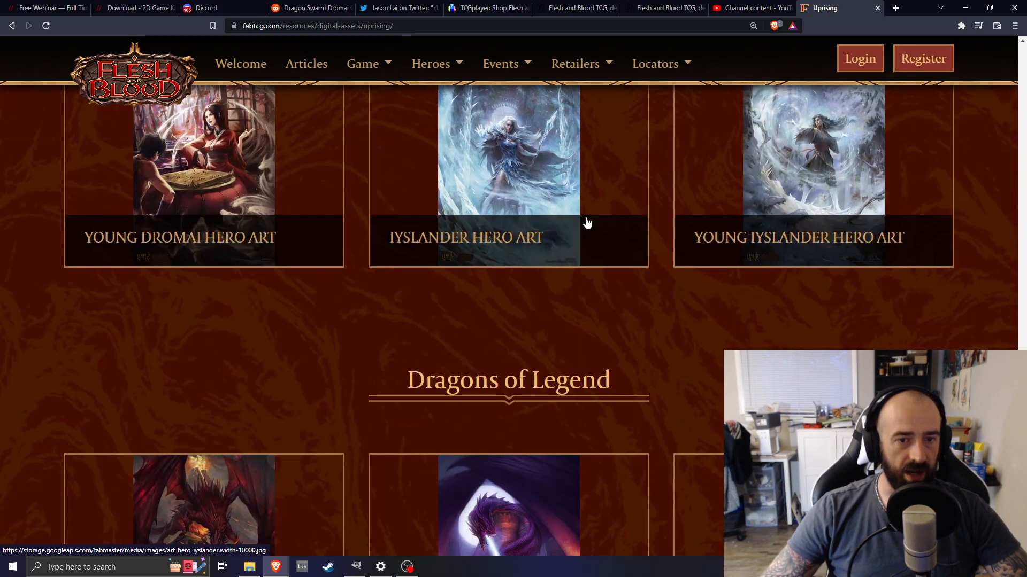
pyautogui.scroll(3, 540, 270)
pyautogui.click(521, 304)
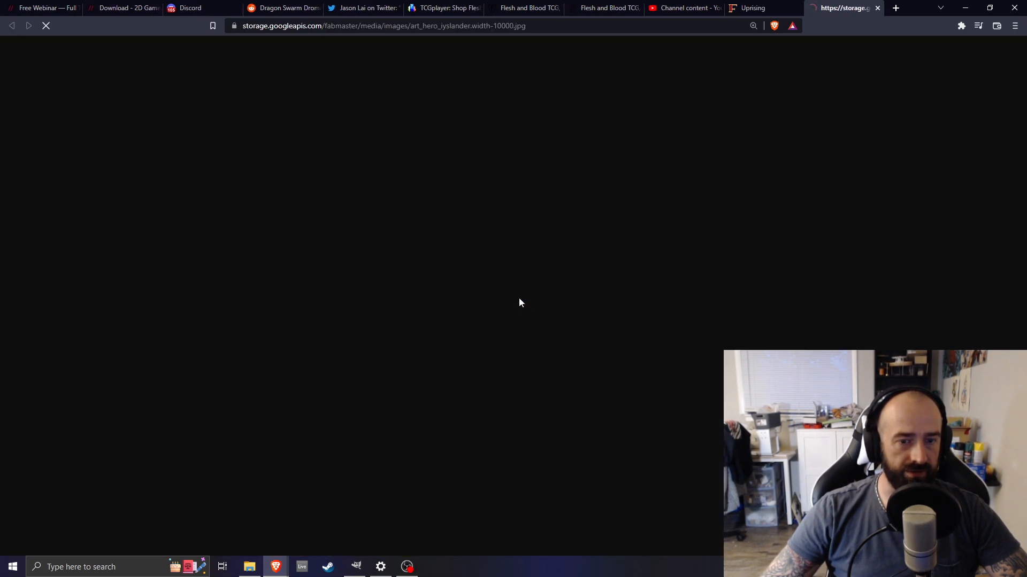
# Save the Iyslander hero art image into the Uprising folder with its default file name
pyautogui.scroll(-3, 563, 221)
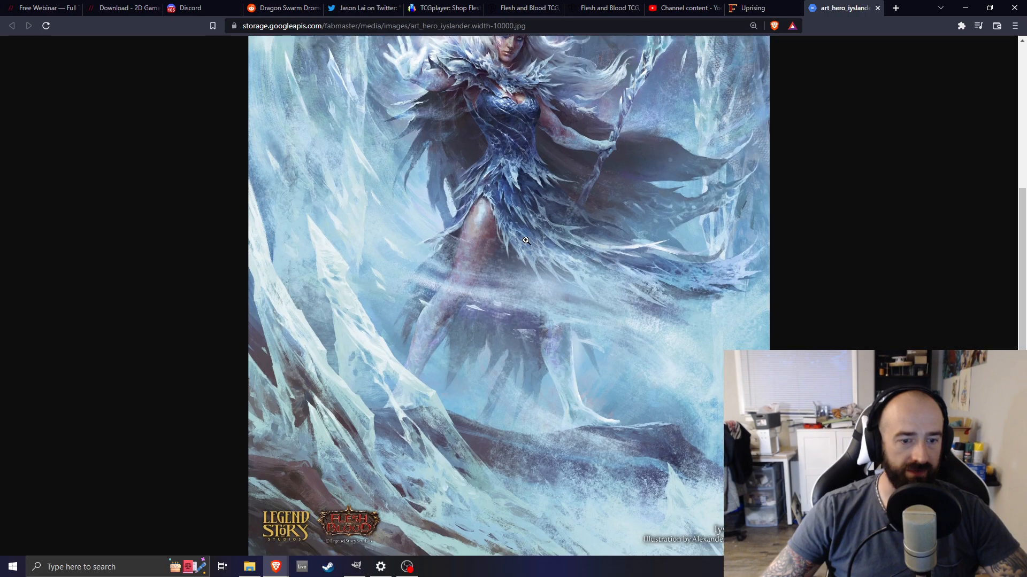
pyautogui.scroll(3, 535, 257)
pyautogui.scroll(-1, 455, 229)
pyautogui.scroll(2, 487, 255)
pyautogui.rightClick(497, 296)
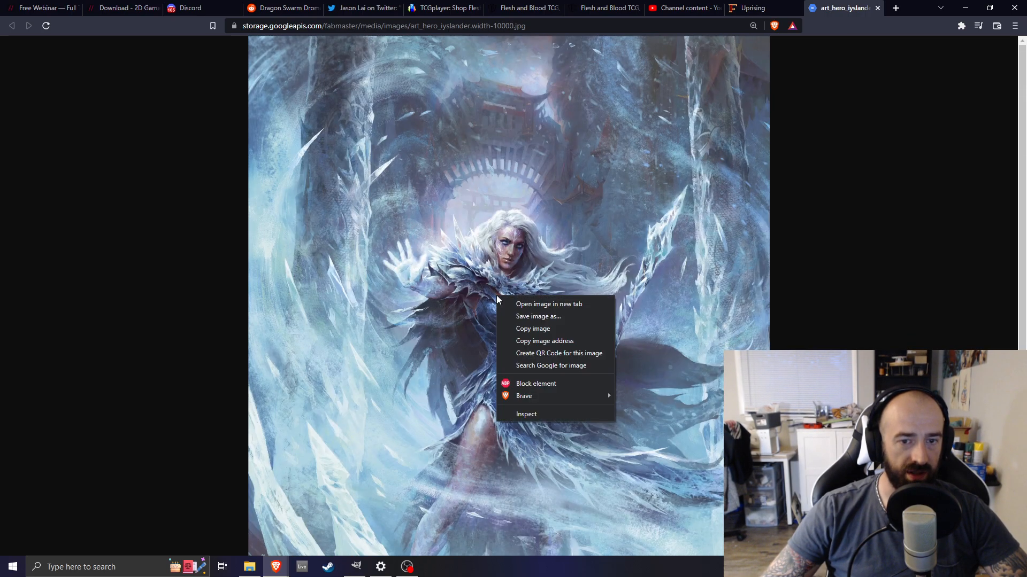
pyautogui.click(517, 317)
pyautogui.moveTo(321, 247); pyautogui.dragTo(567, 191)
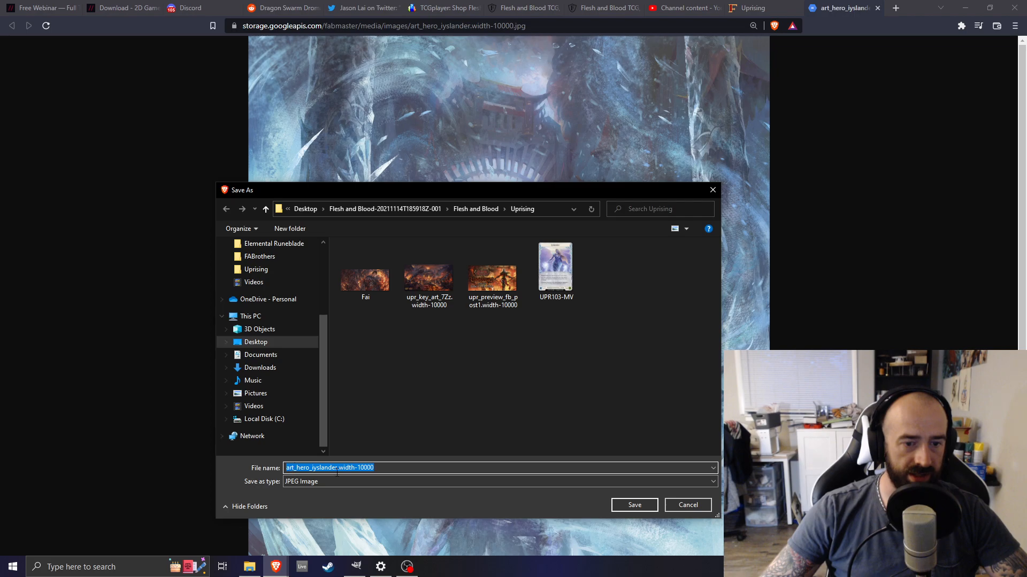
pyautogui.click(630, 509)
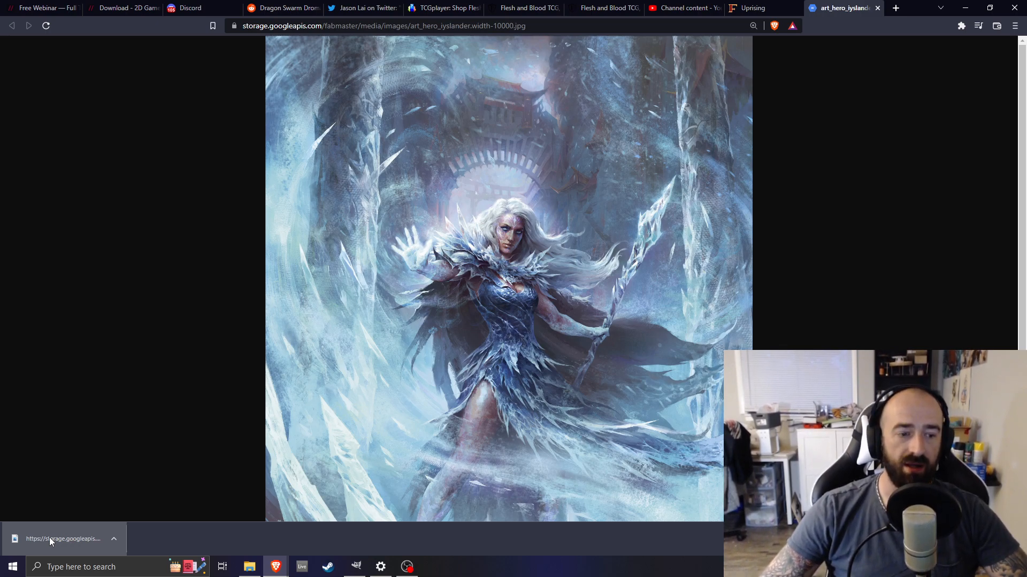
# Bring the downloaded hero art into the GIMP canvas as a new layer and move it to show her face
pyautogui.moveTo(49, 537); pyautogui.dragTo(147, 484)
pyautogui.moveTo(82, 495); pyautogui.dragTo(463, 334)
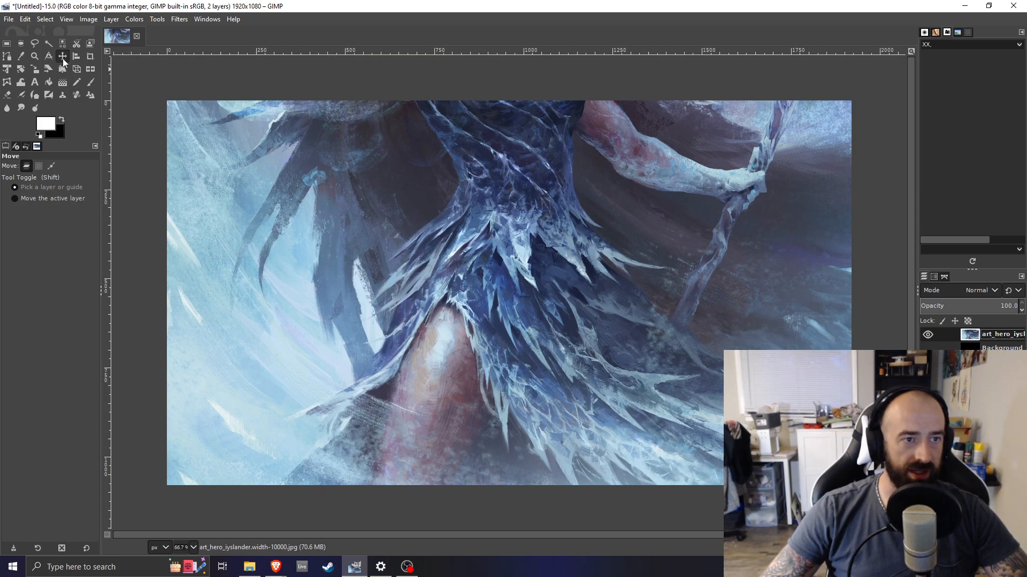
pyautogui.moveTo(572, 289); pyautogui.dragTo(496, 307)
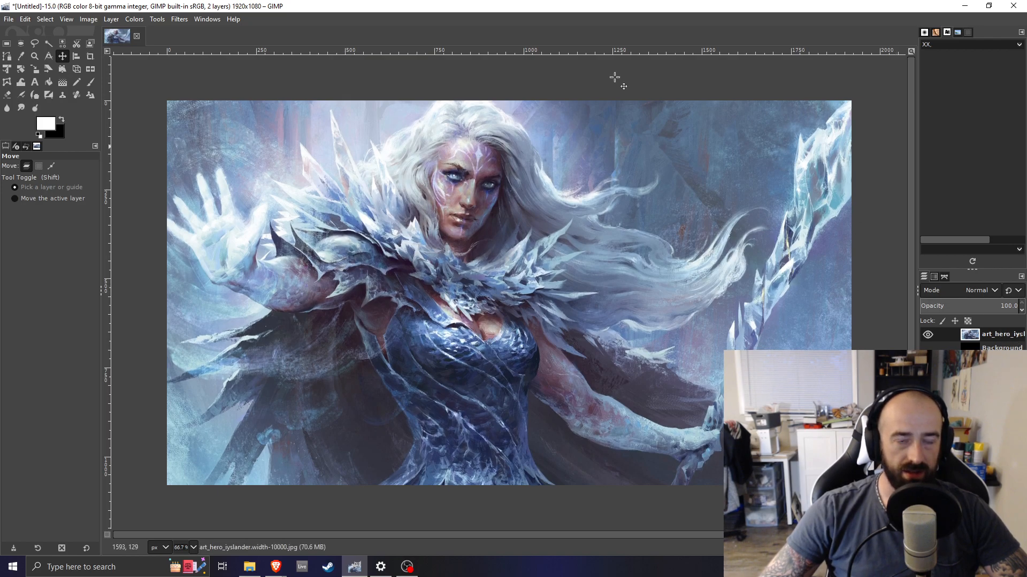
# Scale the hero art layer to 3200 px wide with linked proportions and reposition it on the canvas
pyautogui.click(118, 20)
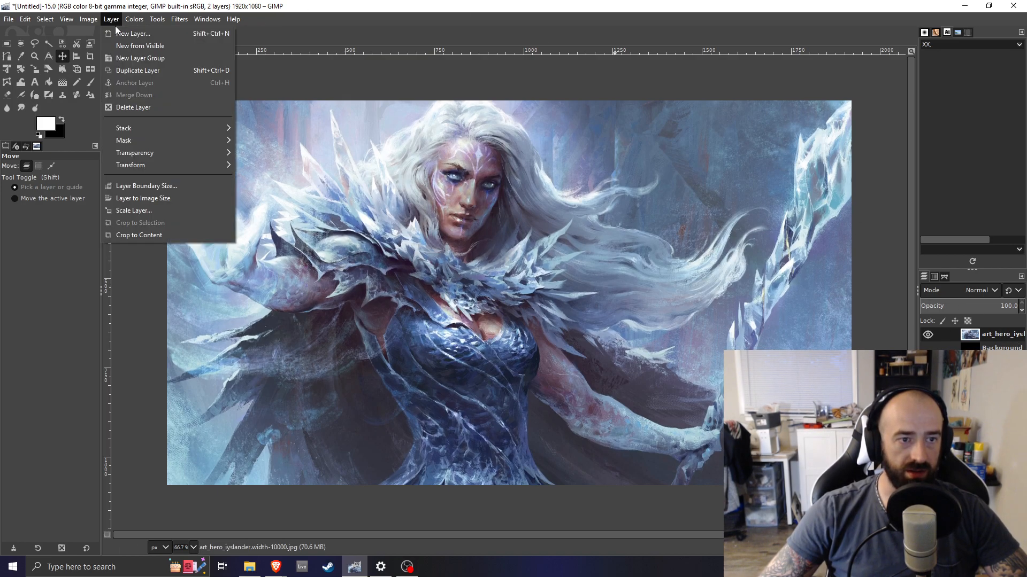
pyautogui.click(141, 213)
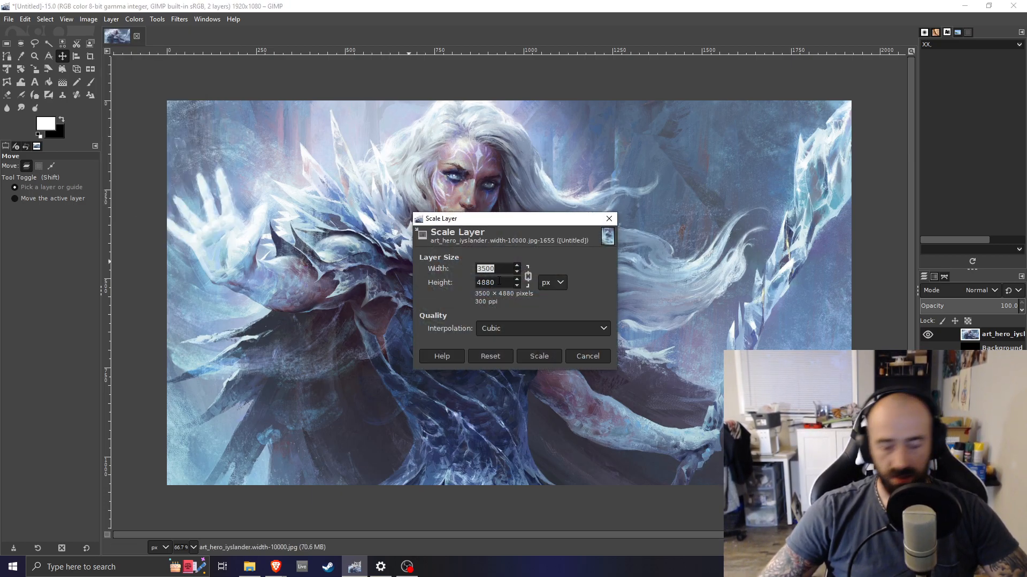
pyautogui.write('3200')
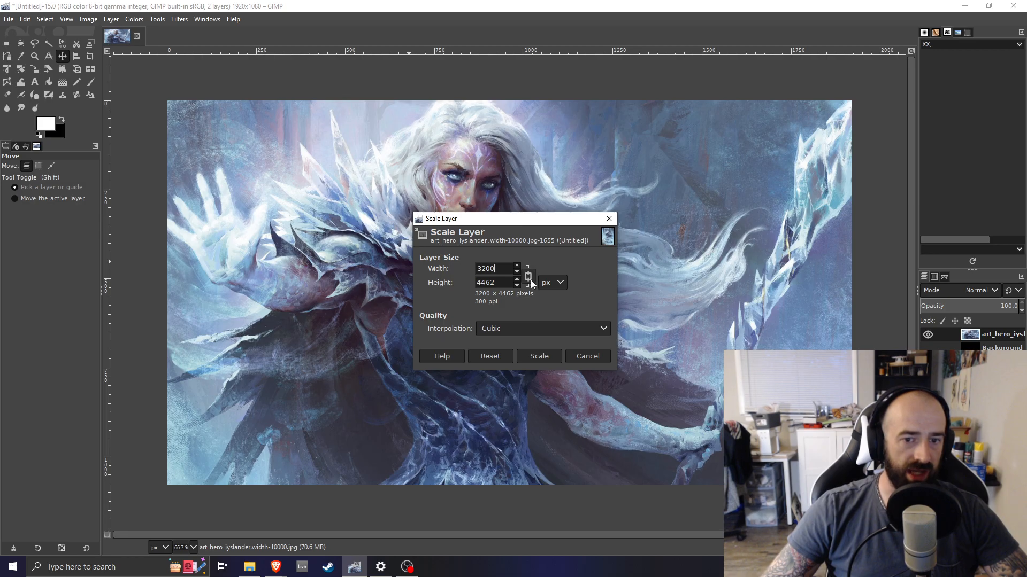
pyautogui.click(530, 361)
pyautogui.moveTo(503, 332); pyautogui.dragTo(497, 355)
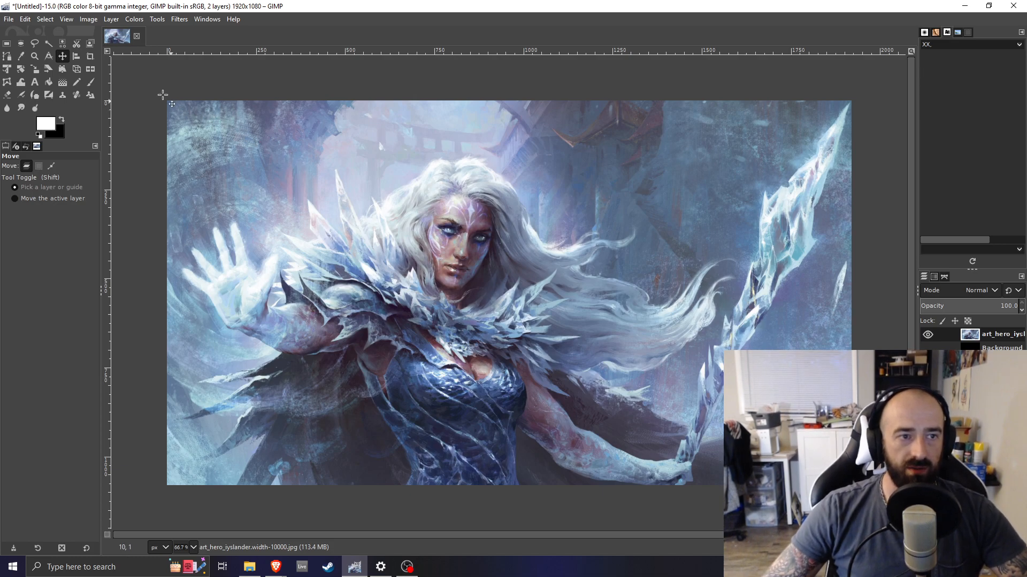
# Select a rectangle covering the whole canvas and crop the art layer to that selection
pyautogui.click(7, 44)
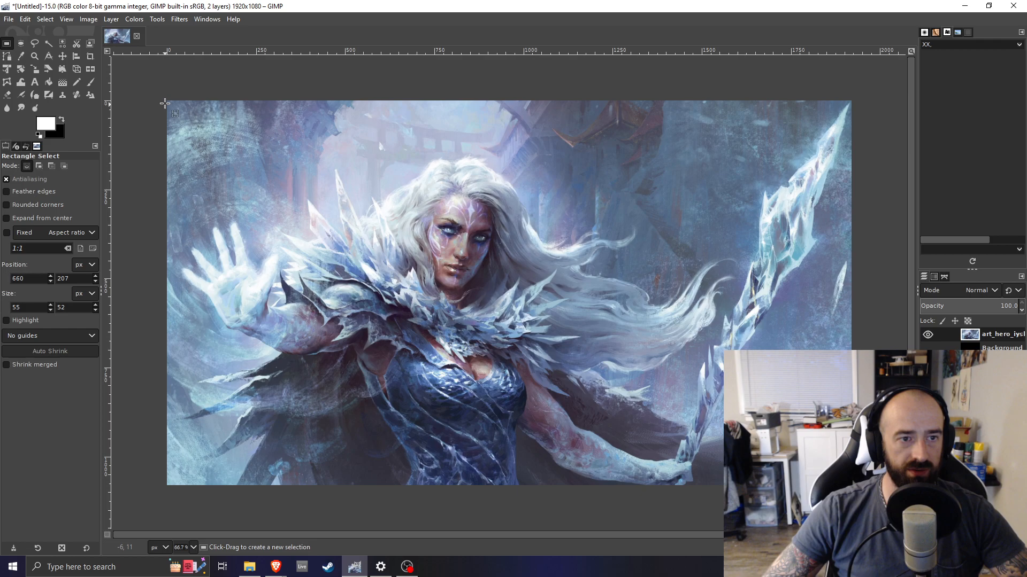
pyautogui.moveTo(162, 94); pyautogui.dragTo(857, 492)
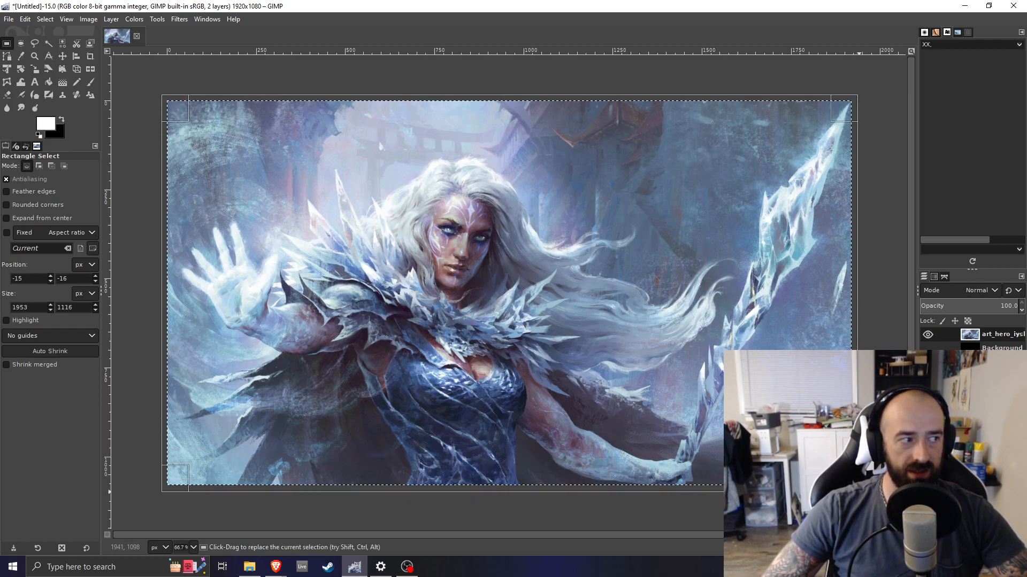
pyautogui.click(113, 21)
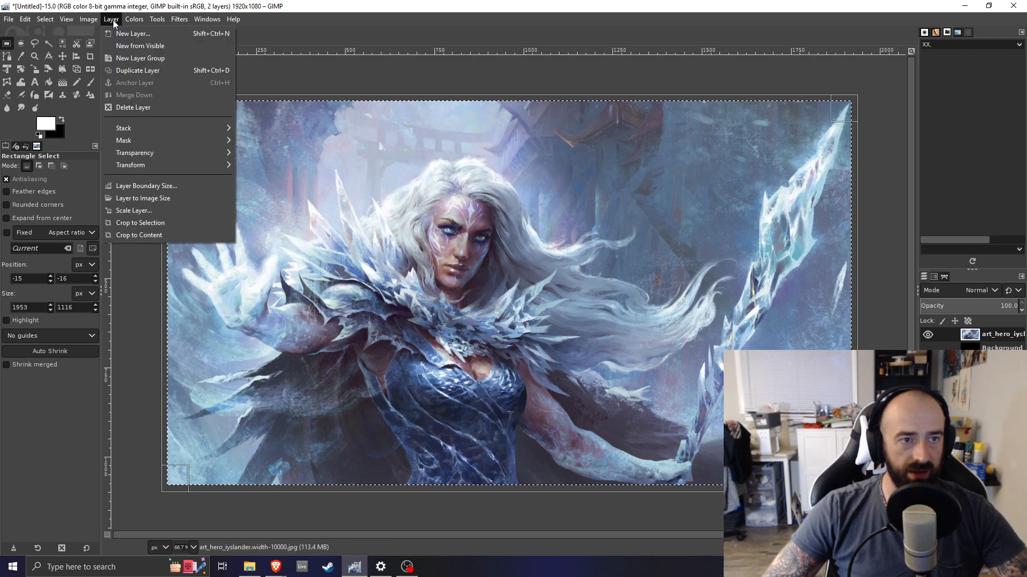
pyautogui.click(148, 225)
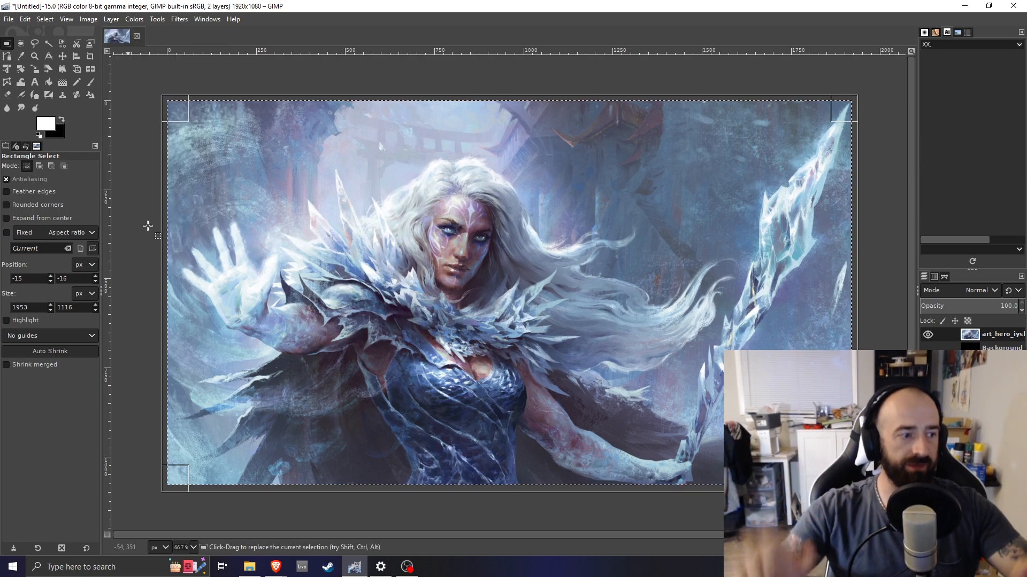
# Move the cropped art layer up and left on the canvas with the Move tool
pyautogui.click(62, 56)
pyautogui.moveTo(310, 170); pyautogui.dragTo(429, 216)
pyautogui.moveTo(369, 195); pyautogui.dragTo(166, 155)
pyautogui.moveTo(321, 238); pyautogui.dragTo(311, 134)
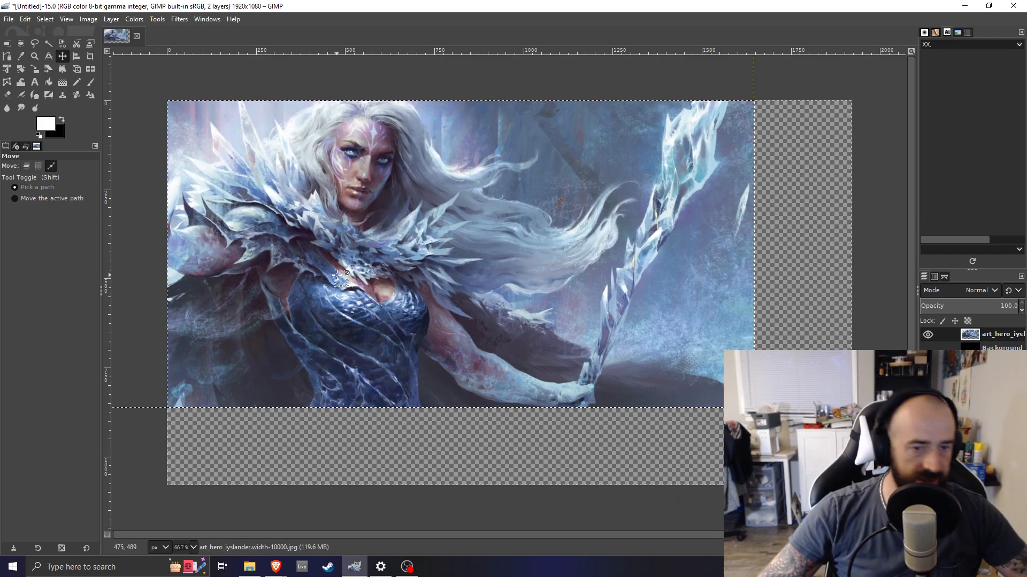
# Undo the last three changes to restore the art layer's earlier position on the canvas
pyautogui.hotkey('ctrl', 'z')
pyautogui.hotkey('ctrl', 'z')
pyautogui.hotkey('ctrl', 'z')
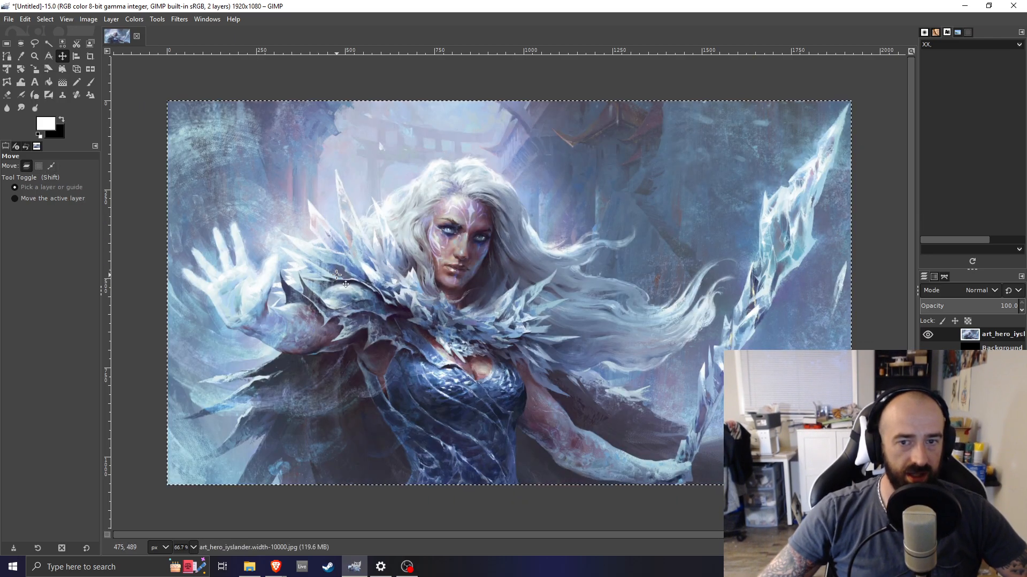
# Save the image as IyslanderThumbnail.xcf in the FABrothers folder on the Desktop
pyautogui.hotkey('ctrl', 's')
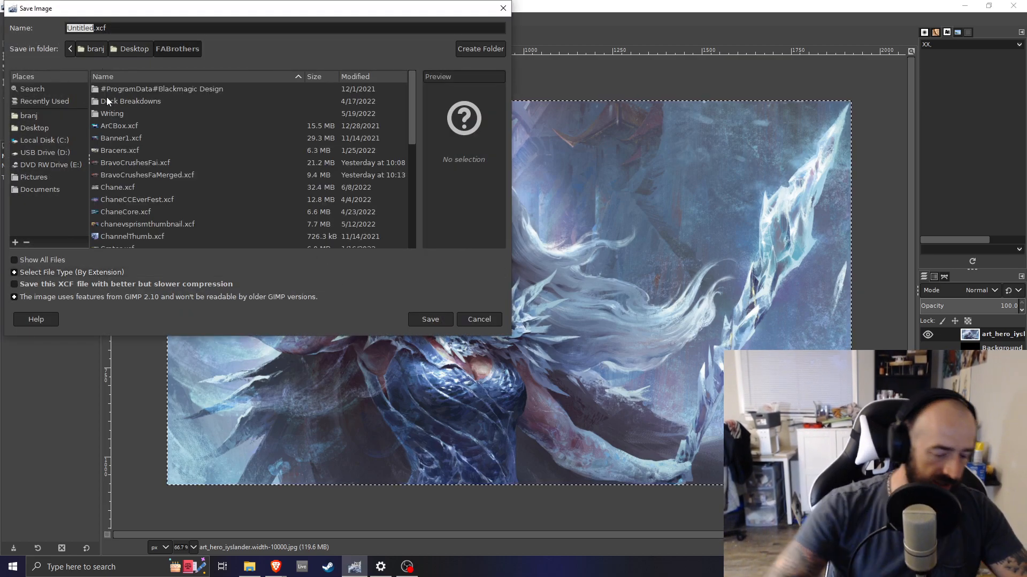
pyautogui.write('Iyslander')
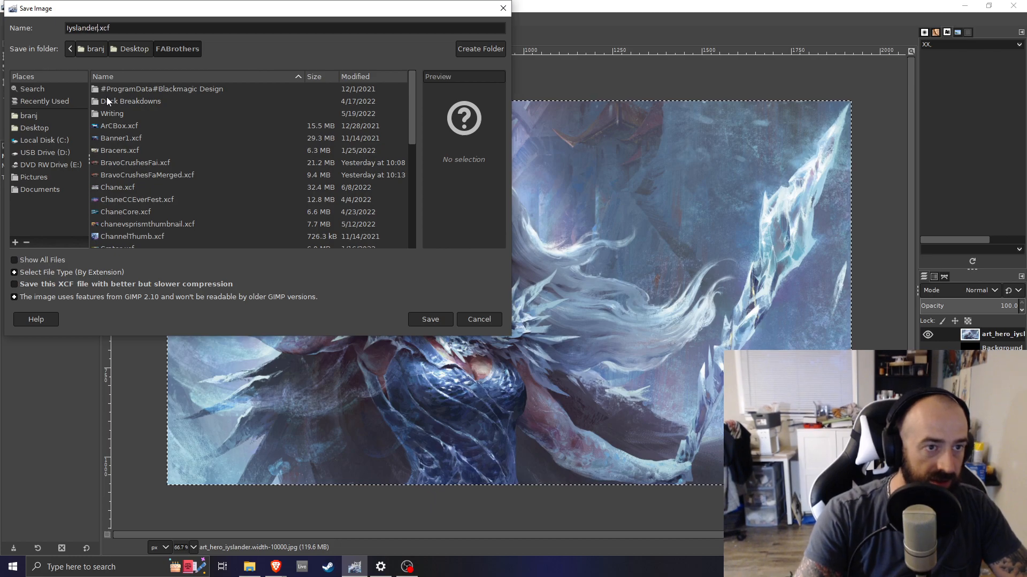
pyautogui.write('Thumbnail')
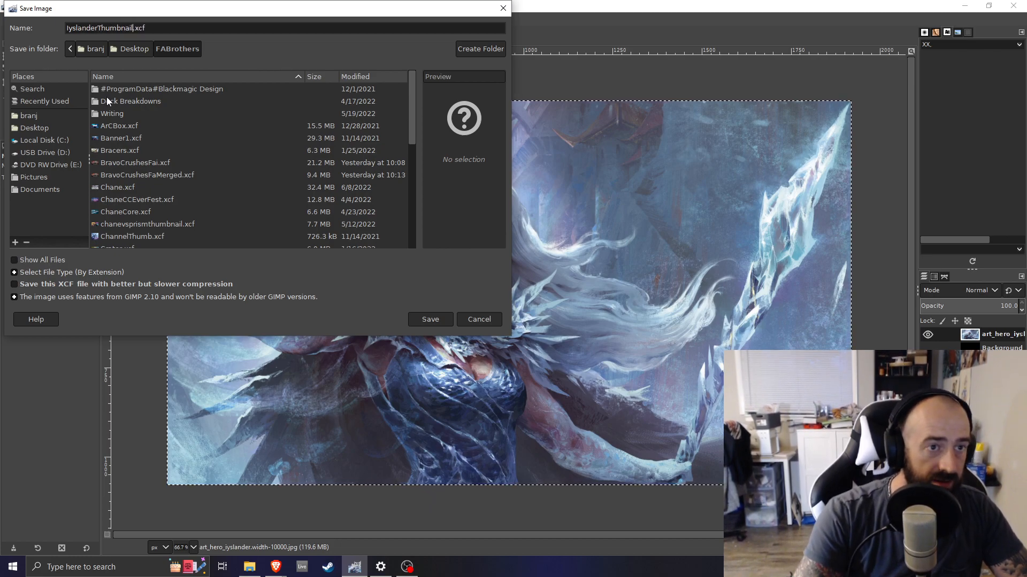
pyautogui.press('Return')
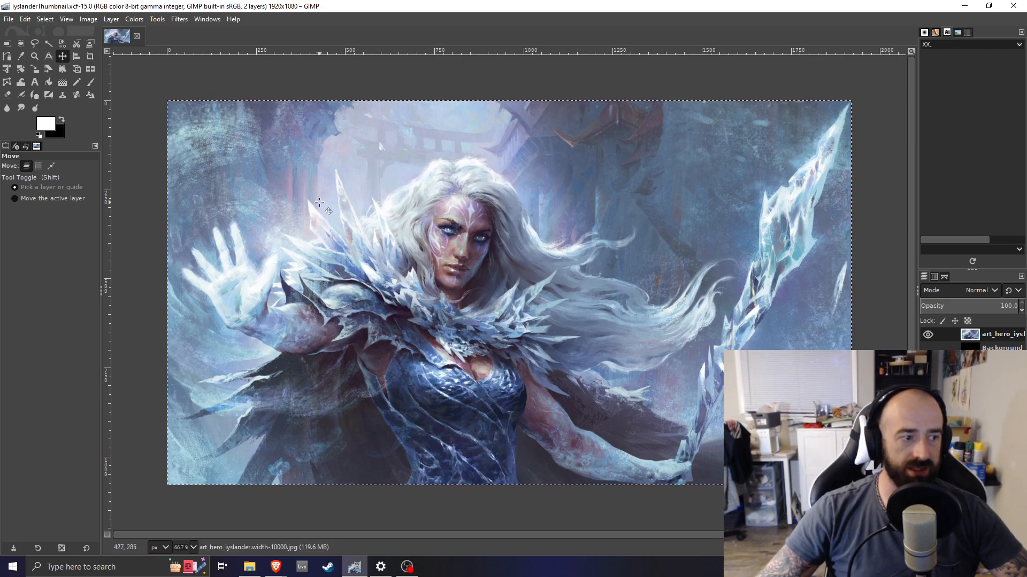
# Examine the whole composition of the art layer on the canvas
pyautogui.scroll(-5, 319, 202)
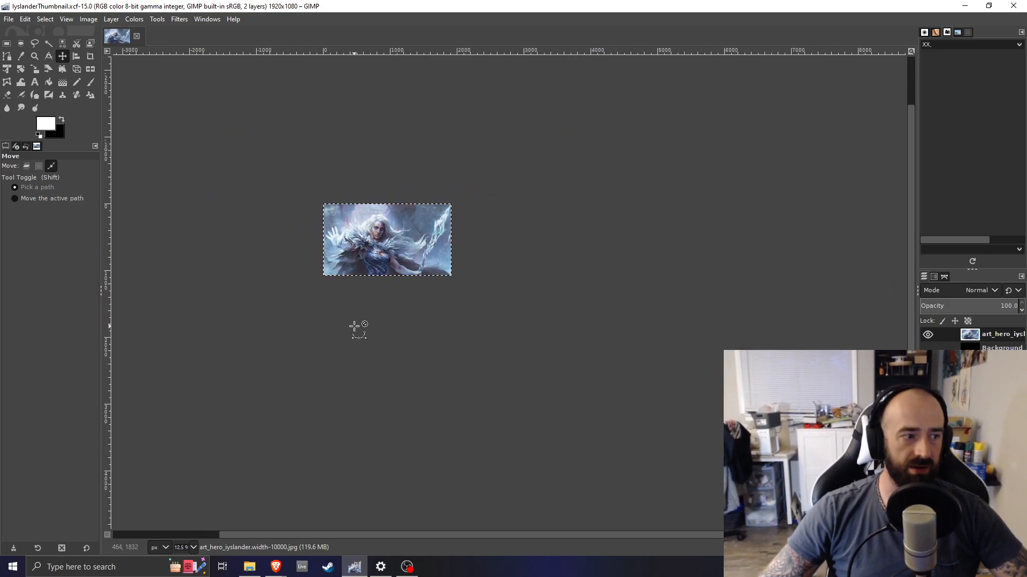
pyautogui.scroll(4, 377, 231)
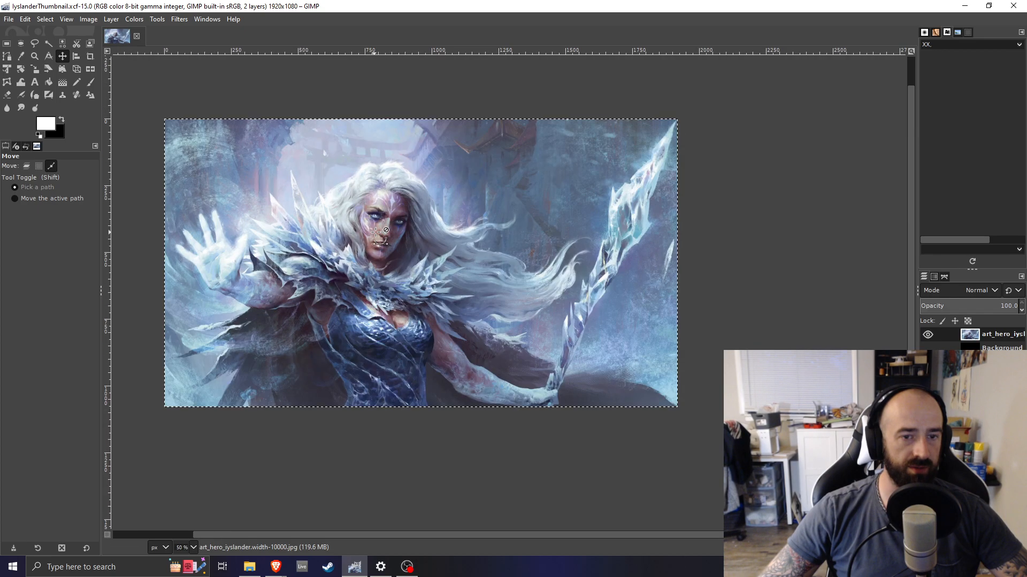
pyautogui.moveTo(350, 535); pyautogui.dragTo(290, 535)
pyautogui.scroll(1, 350, 223)
pyautogui.scroll(-1, 370, 200)
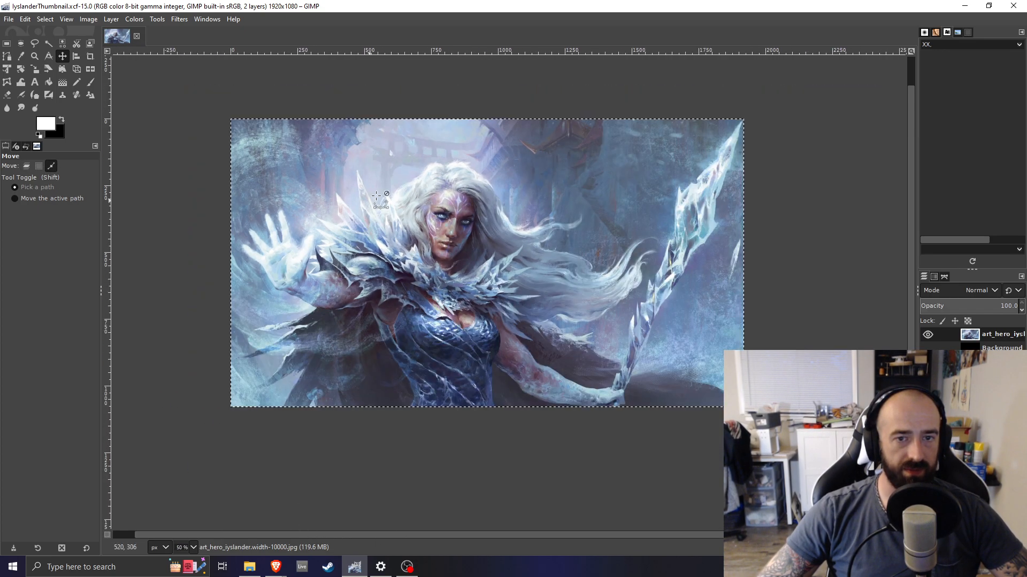
pyautogui.scroll(1, 374, 198)
pyautogui.scroll(-1, 481, 171)
pyautogui.scroll(1, 481, 172)
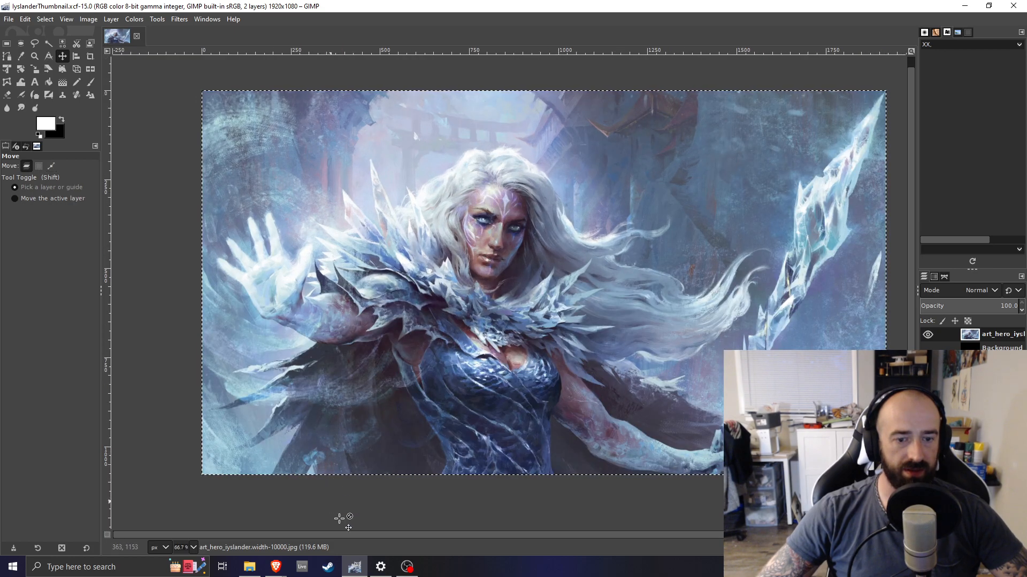
pyautogui.moveTo(357, 536); pyautogui.dragTo(393, 535)
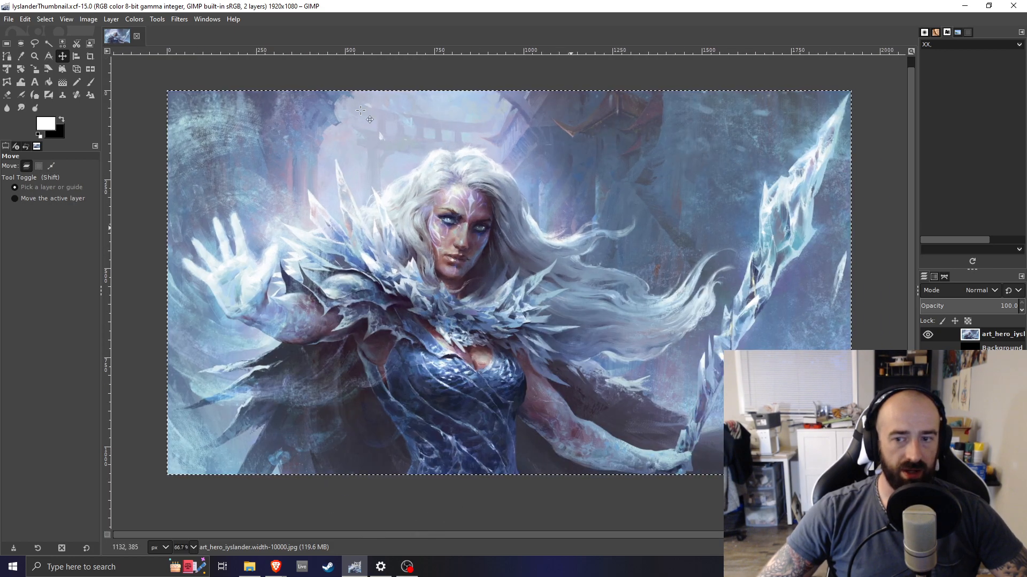
# Increase the art layer's saturation using a scale of 1.25
pyautogui.click(140, 22)
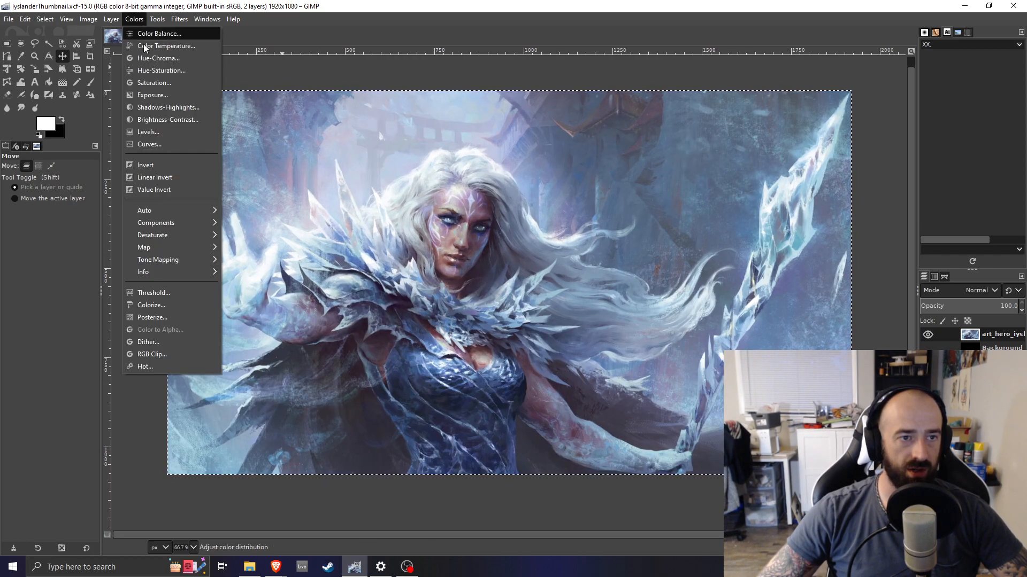
pyautogui.click(148, 84)
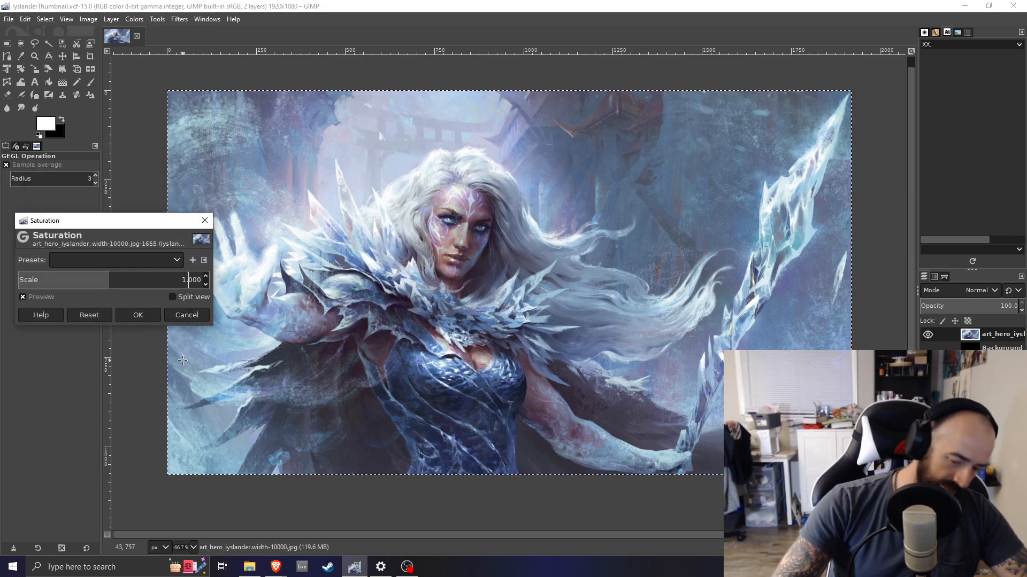
pyautogui.write('5')
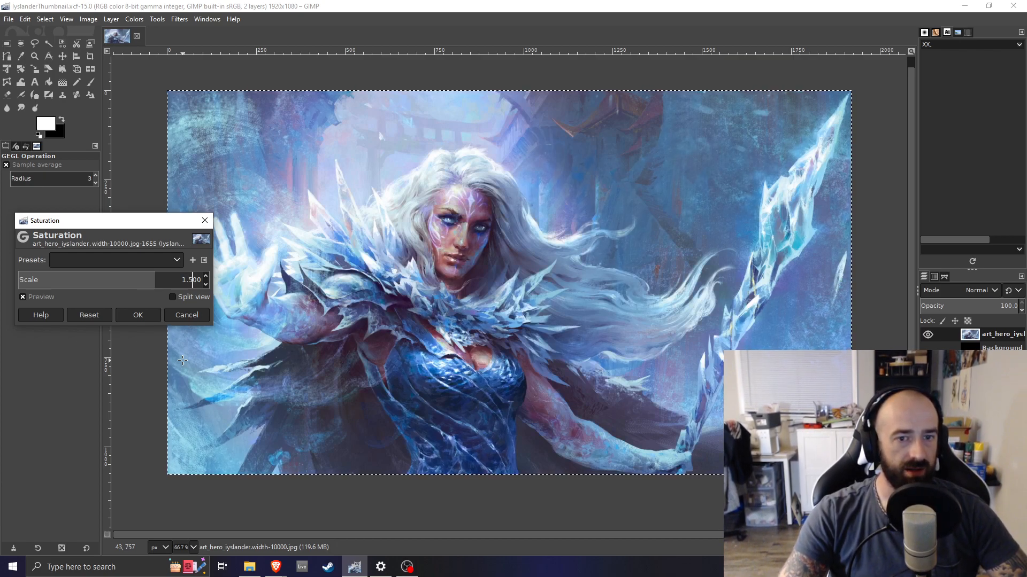
pyautogui.press('BackSpace')
pyautogui.write('3')
pyautogui.press('Return')
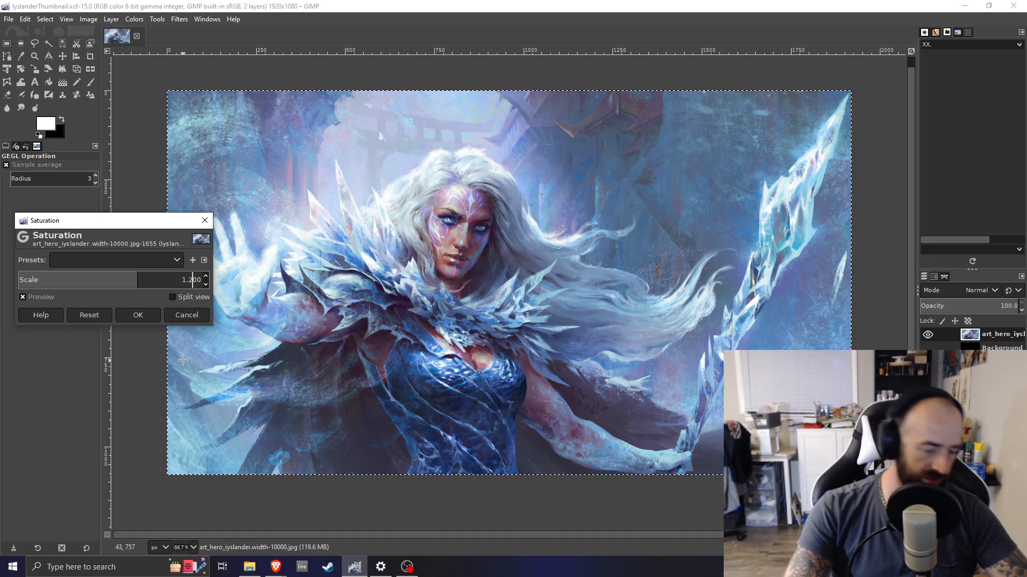
pyautogui.press('Return')
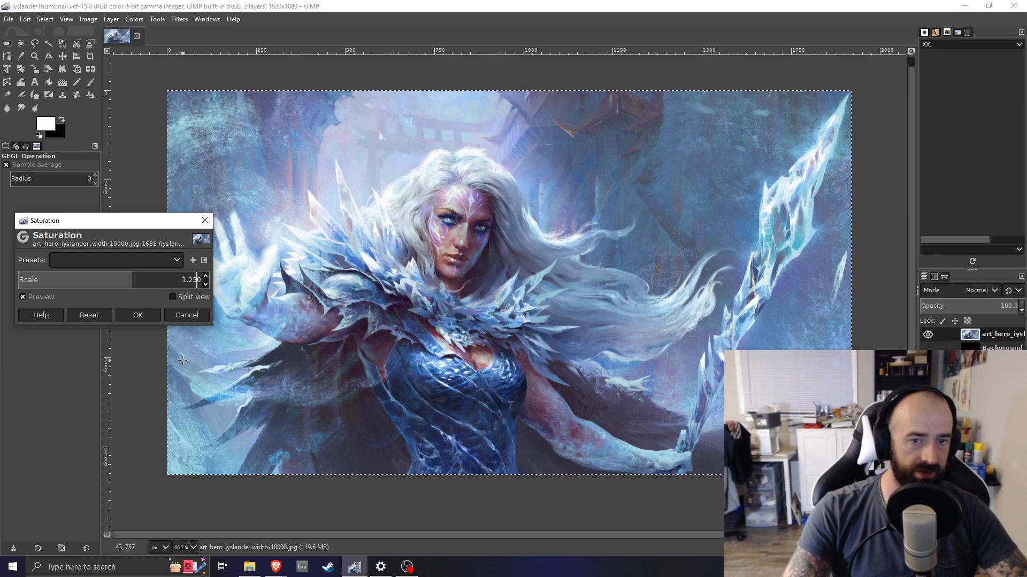
pyautogui.click(149, 316)
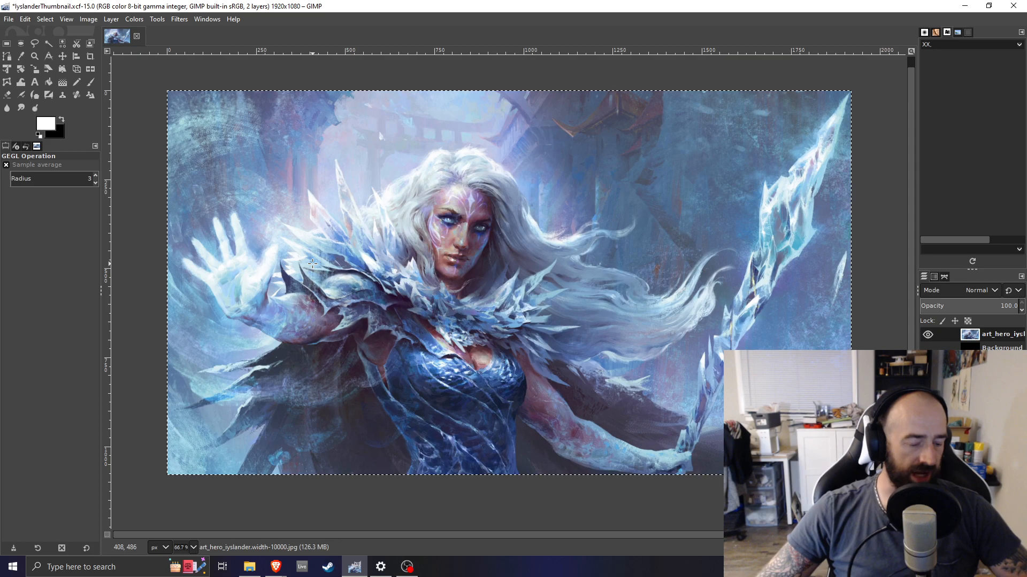
# Undo and redo the saturation change, then save the file
pyautogui.hotkey('ctrl', 'z')
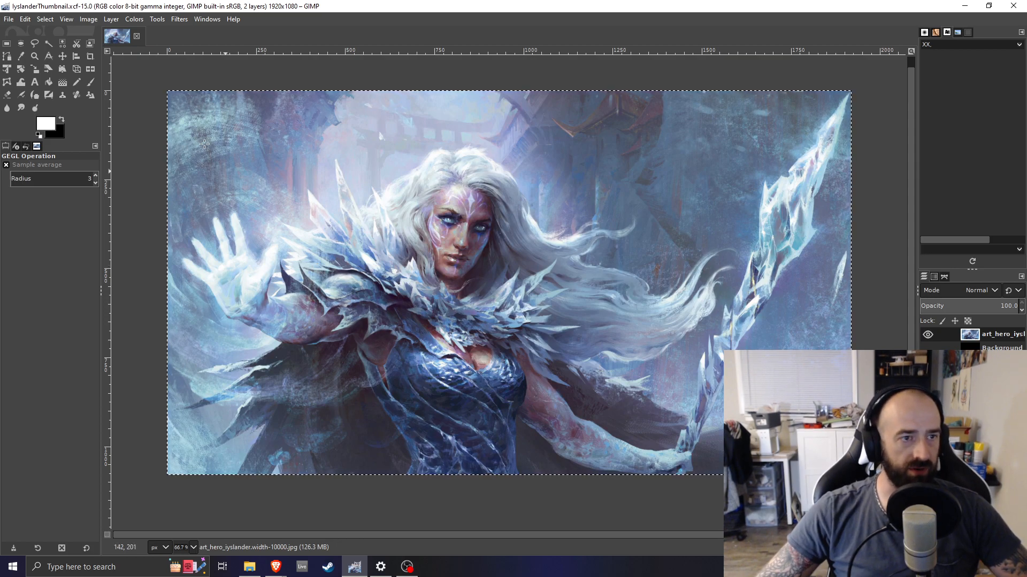
pyautogui.click(28, 20)
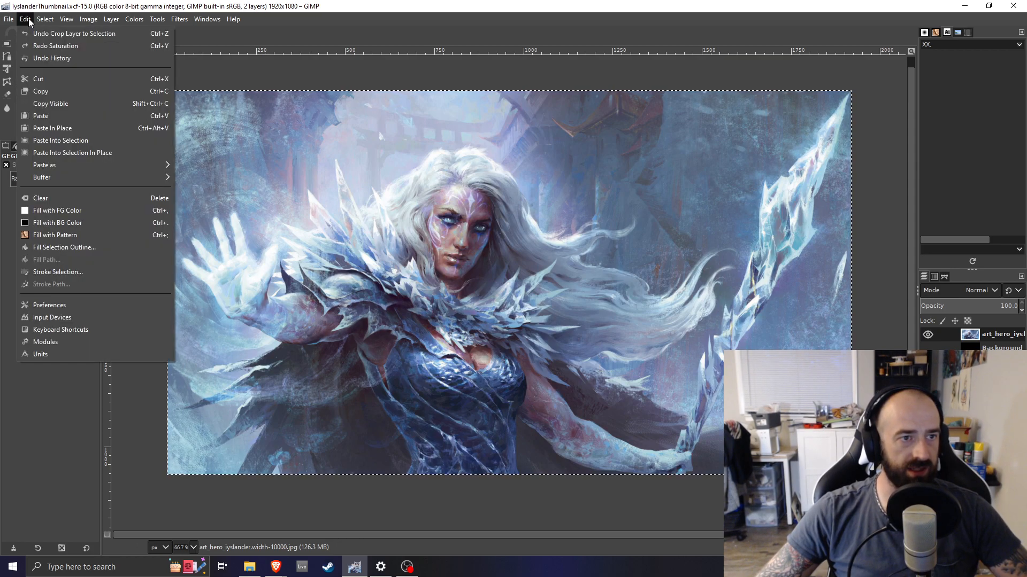
pyautogui.click(35, 47)
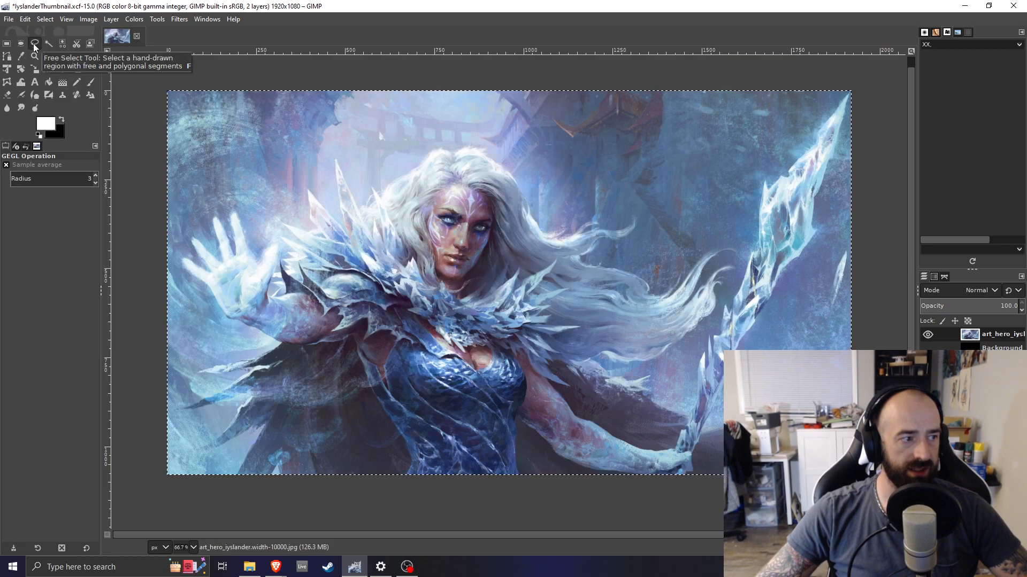
pyautogui.hotkey('ctrl', 's')
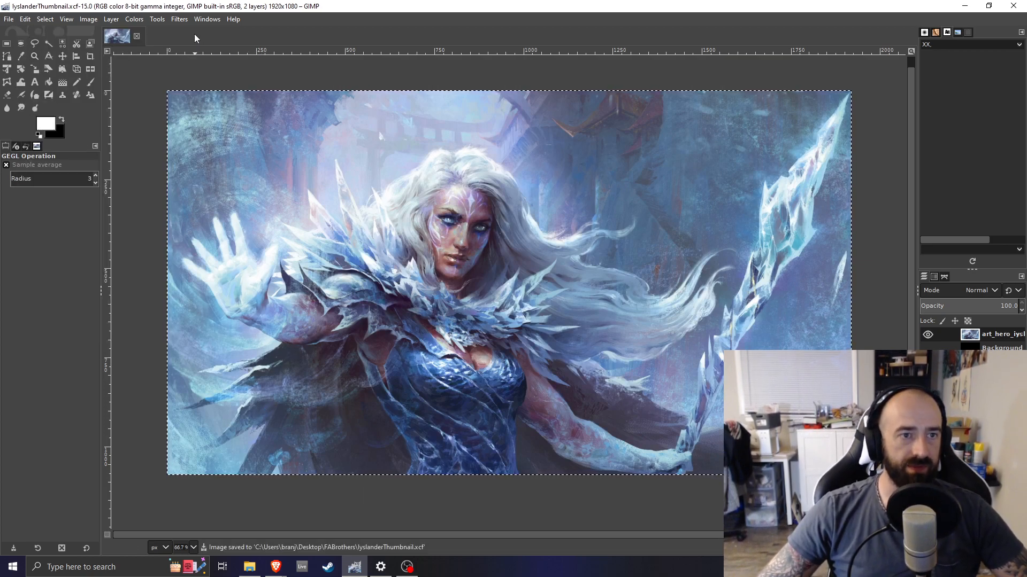
# Apply the Cartoon filter to the art layer with mask radius 5 and percent black 0.1
pyautogui.click(178, 20)
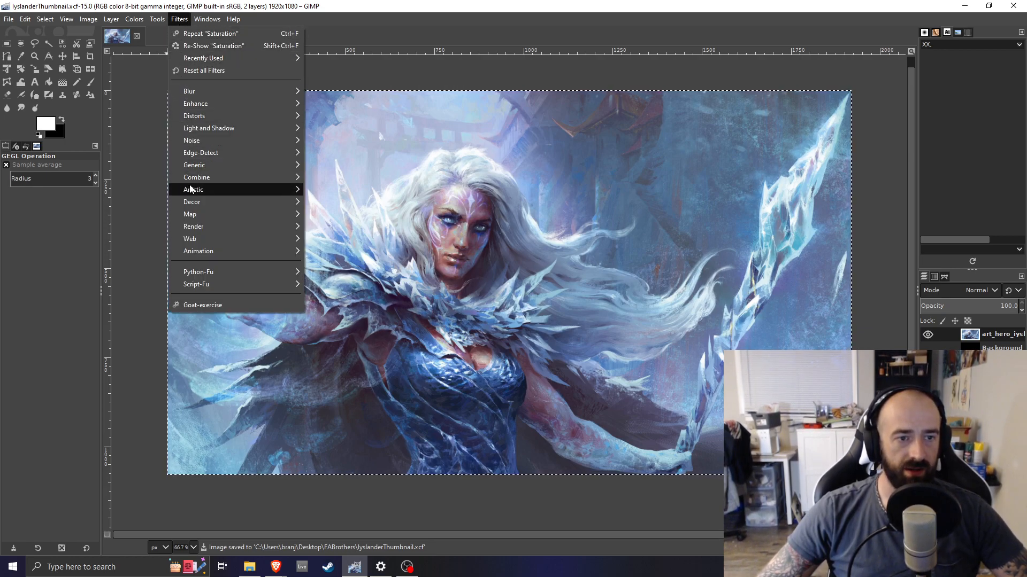
pyautogui.moveTo(191, 189)
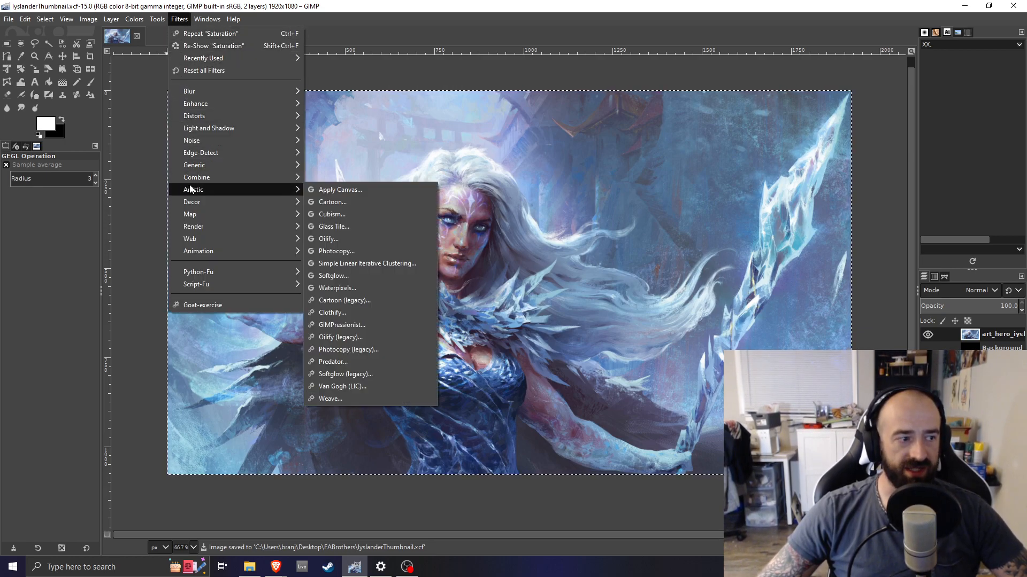
pyautogui.click(324, 202)
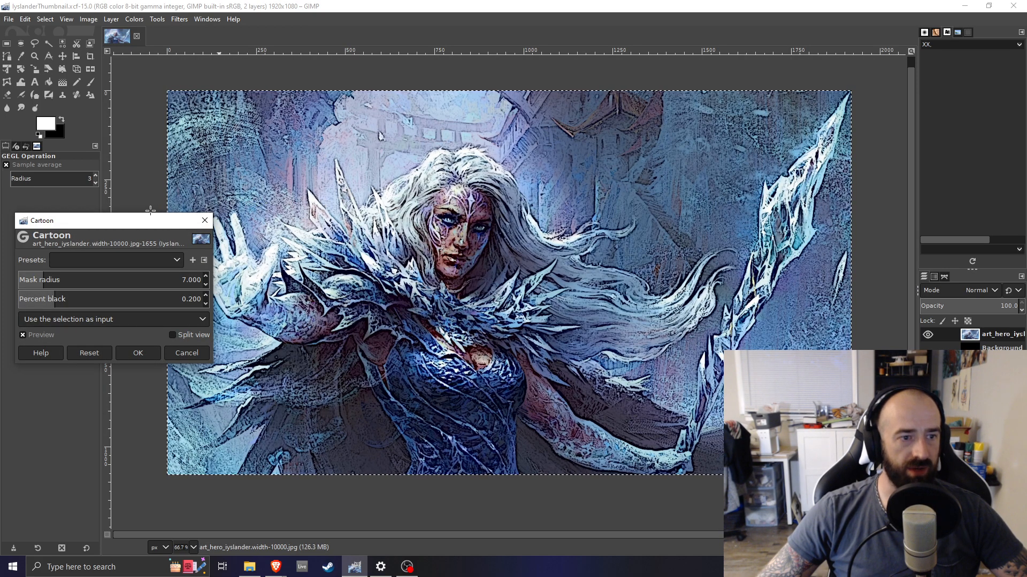
pyautogui.moveTo(130, 221)
pyautogui.mouseDown()
pyautogui.moveTo(210, 336)
pyautogui.moveTo(850, 369)
pyautogui.moveTo(794, 355)
pyautogui.moveTo(246, 363)
pyautogui.moveTo(122, 260)
pyautogui.moveTo(118, 239)
pyautogui.moveTo(134, 219)
pyautogui.mouseUp()
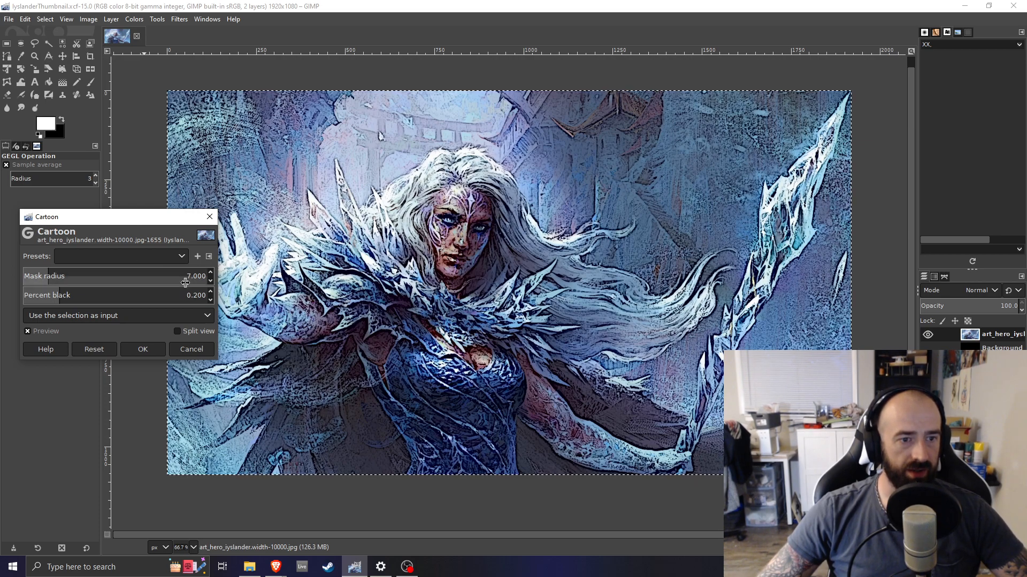
pyautogui.click(190, 275)
pyautogui.press('BackSpace')
pyautogui.write('5')
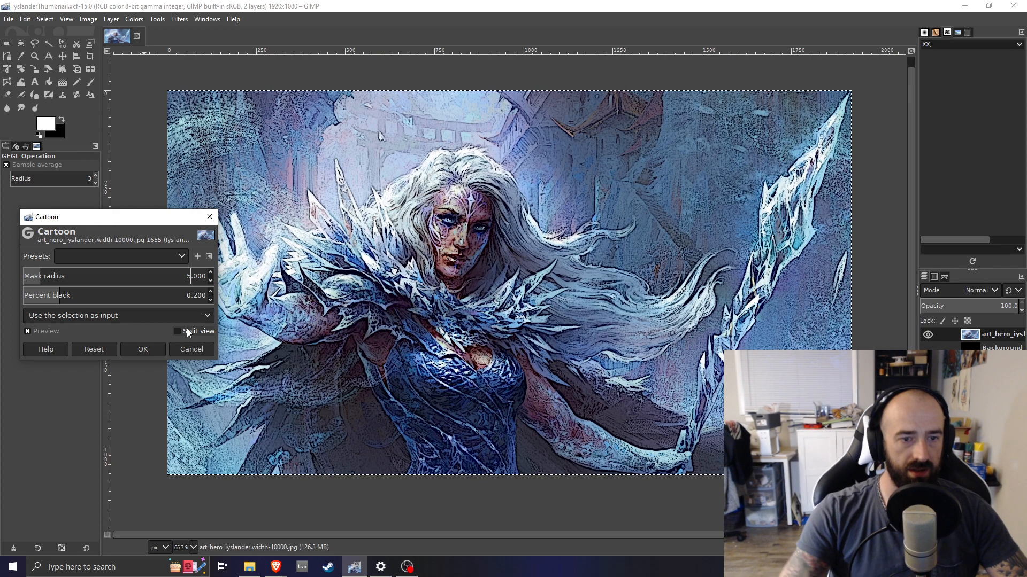
pyautogui.click(197, 296)
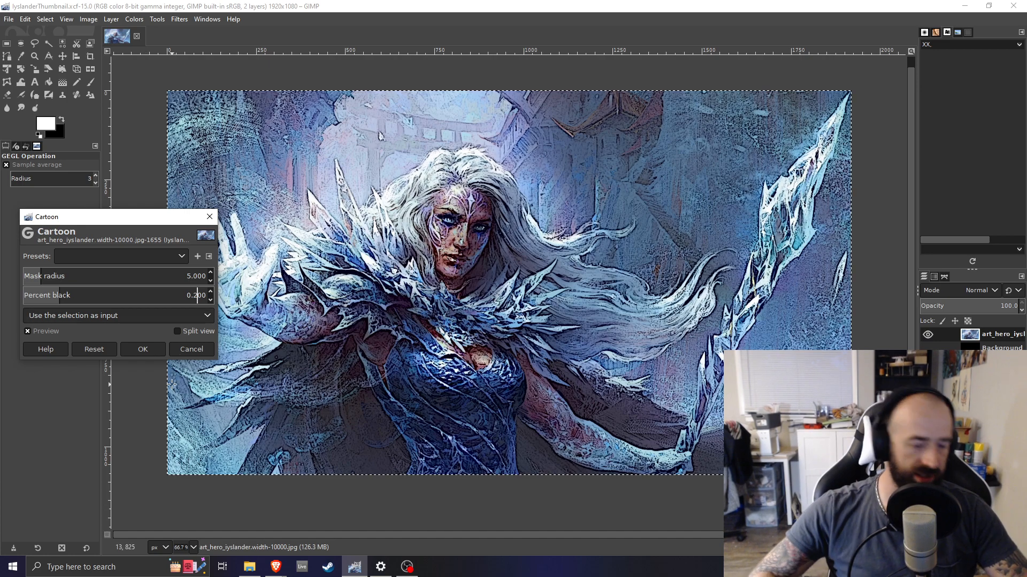
pyautogui.press('BackSpace')
pyautogui.write('1')
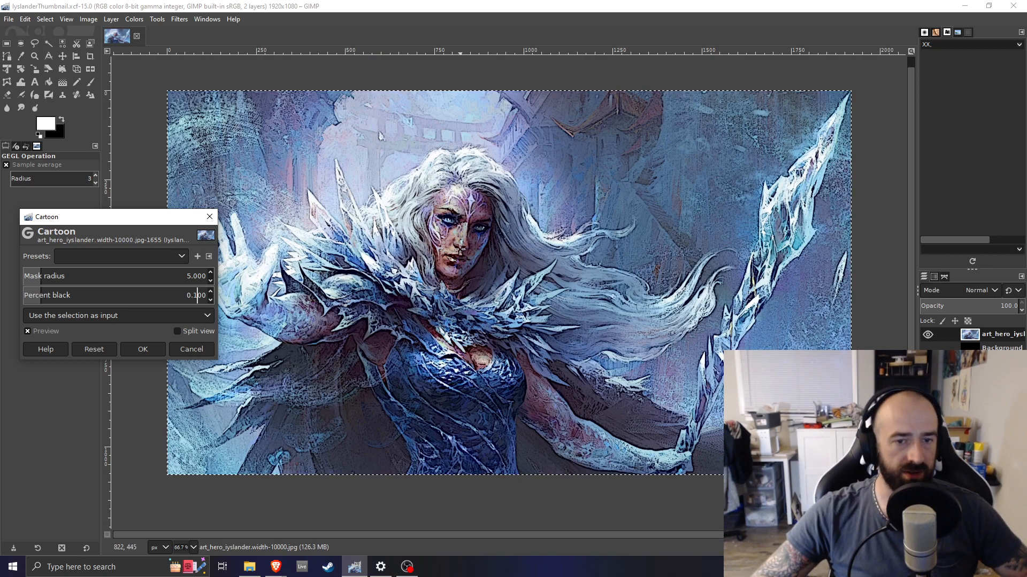
pyautogui.keyDown('ctrl'); pyautogui.scroll(-3, 460, 252); pyautogui.keyUp('ctrl')
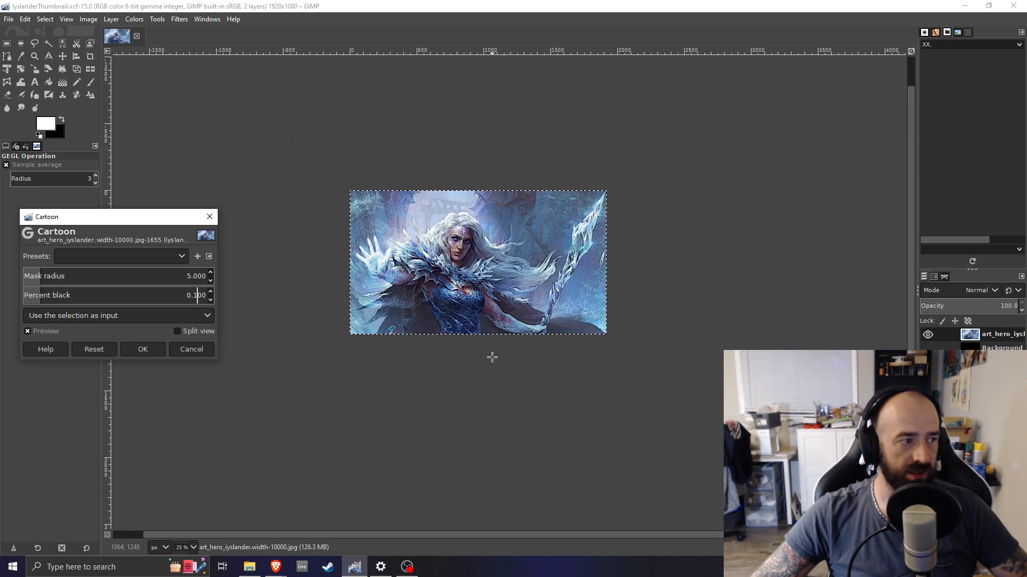
pyautogui.keyDown('ctrl'); pyautogui.scroll(-1, 492, 356); pyautogui.keyUp('ctrl')
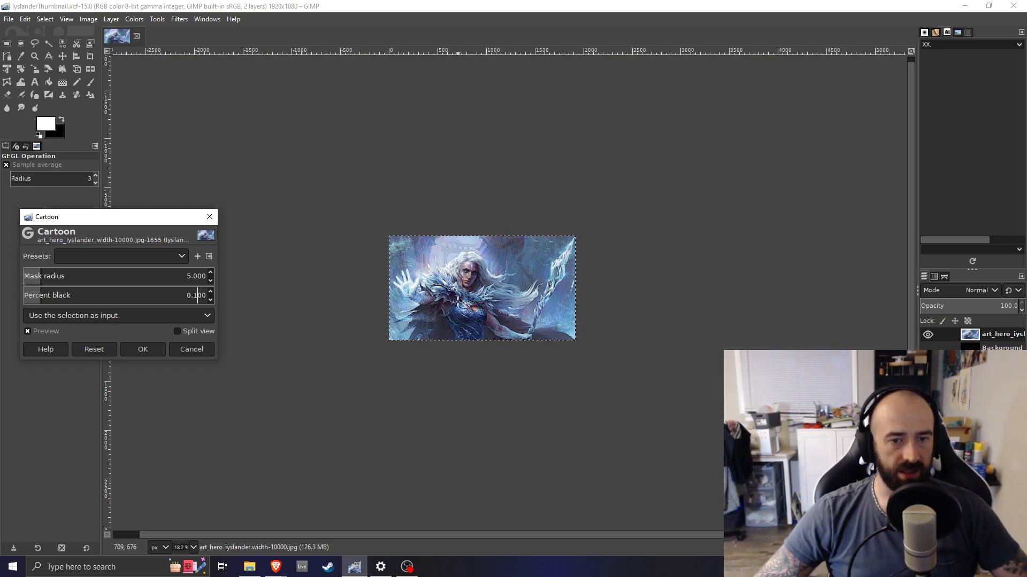
pyautogui.scroll(3, 458, 301)
pyautogui.scroll(2, 458, 301)
pyautogui.scroll(-1, 458, 299)
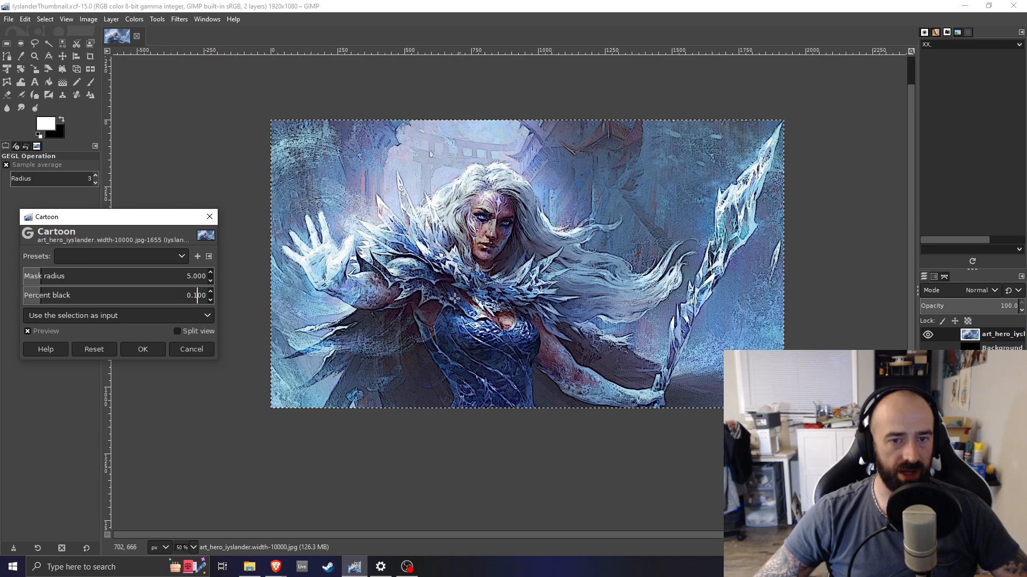
pyautogui.click(142, 349)
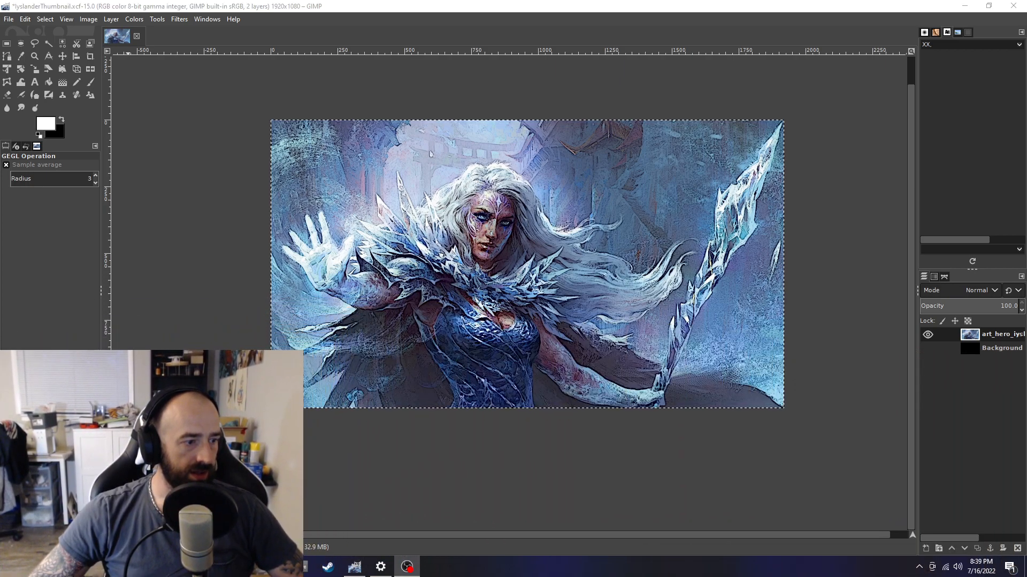
# Add a new transparent layer above the art layer and remove the current selection
pyautogui.click(925, 549)
pyautogui.click(941, 538)
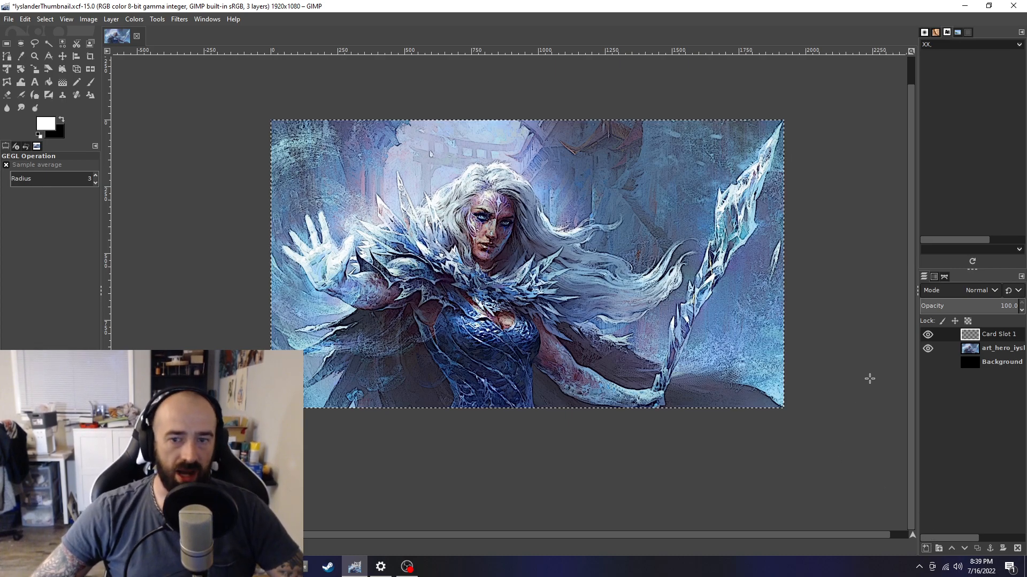
pyautogui.click(46, 20)
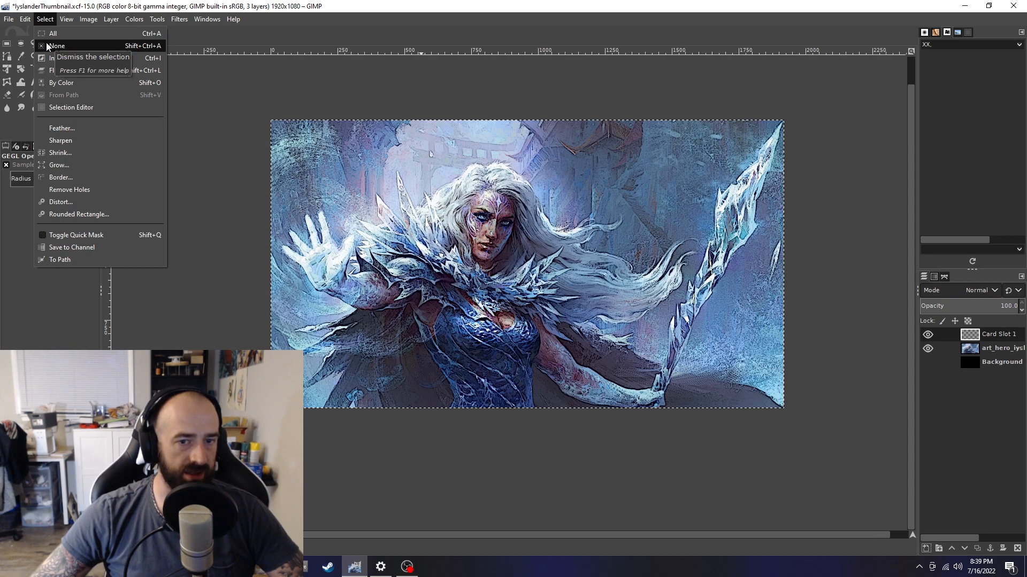
pyautogui.click(53, 46)
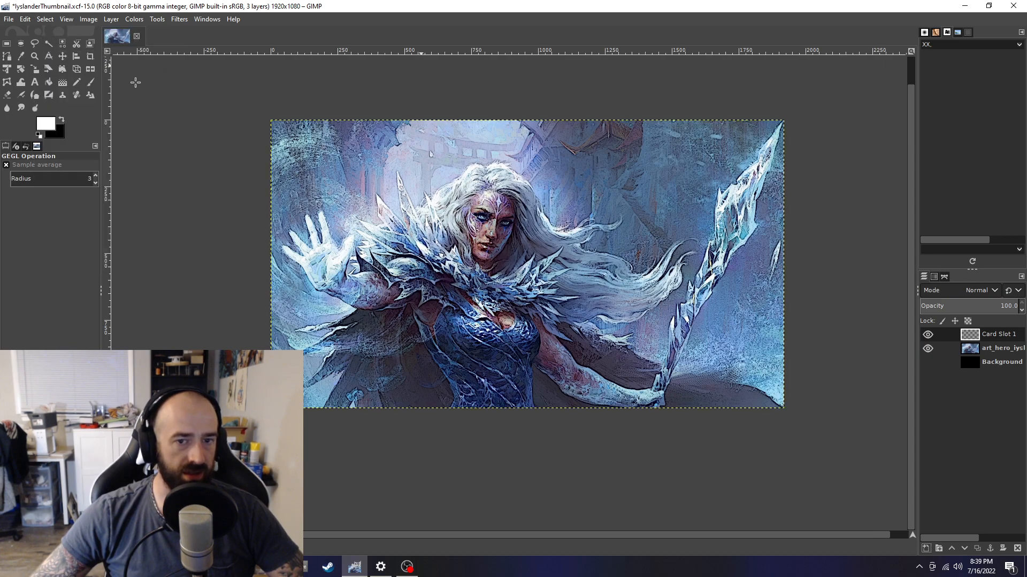
pyautogui.doubleClick(999, 335)
pyautogui.doubleClick(995, 338)
pyautogui.click(1018, 442)
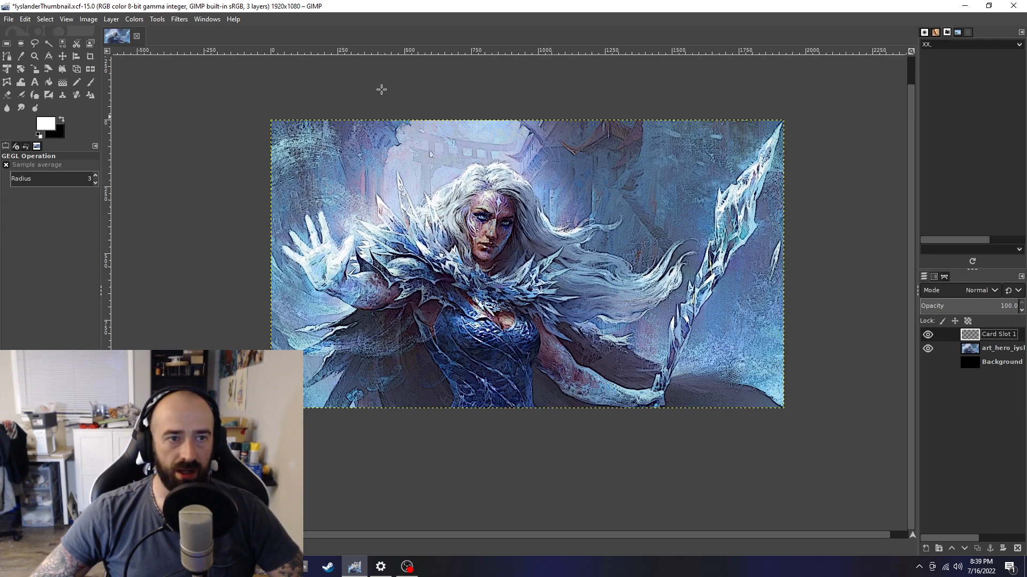
# Open the Supernova filter on the Card Slot 1 layer and centre it on the hero's eye
pyautogui.click(179, 20)
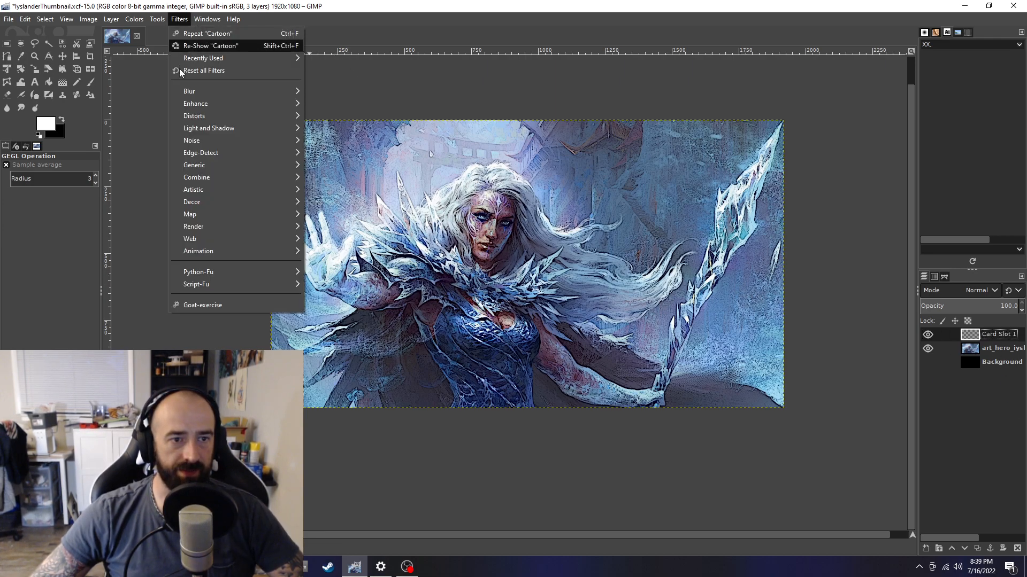
pyautogui.moveTo(188, 129)
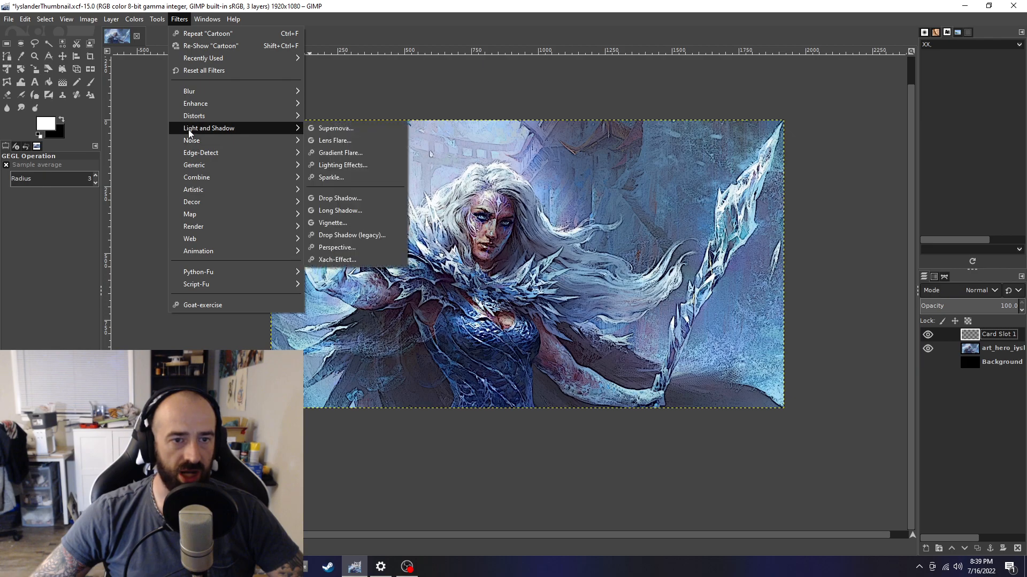
pyautogui.click(337, 131)
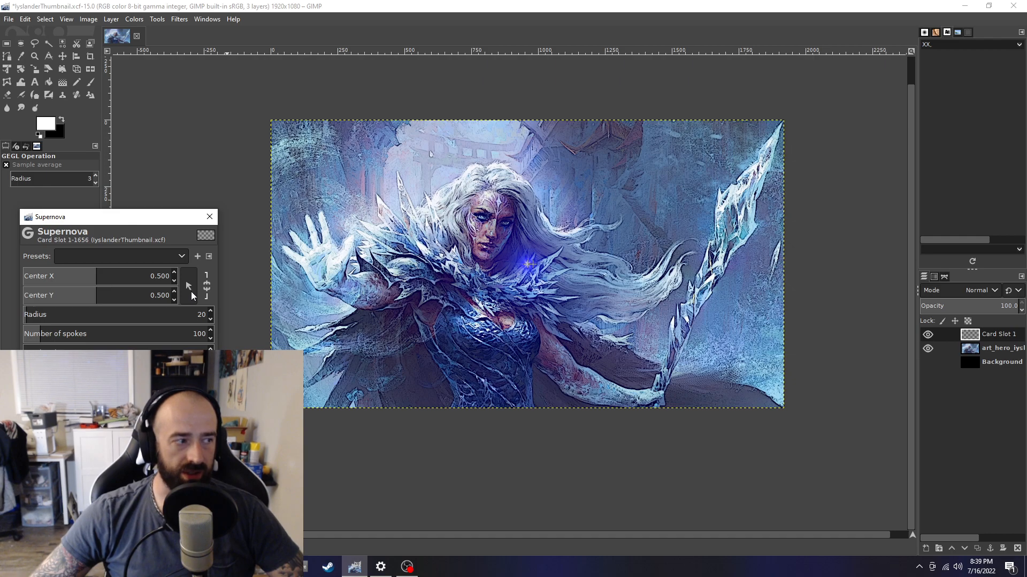
pyautogui.moveTo(125, 222); pyautogui.dragTo(136, 108)
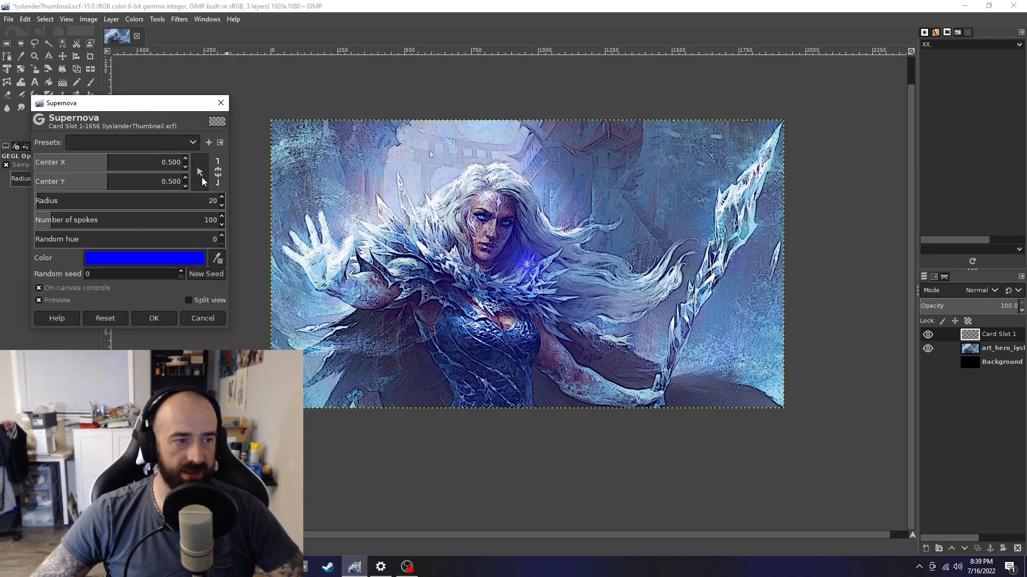
pyautogui.click(200, 176)
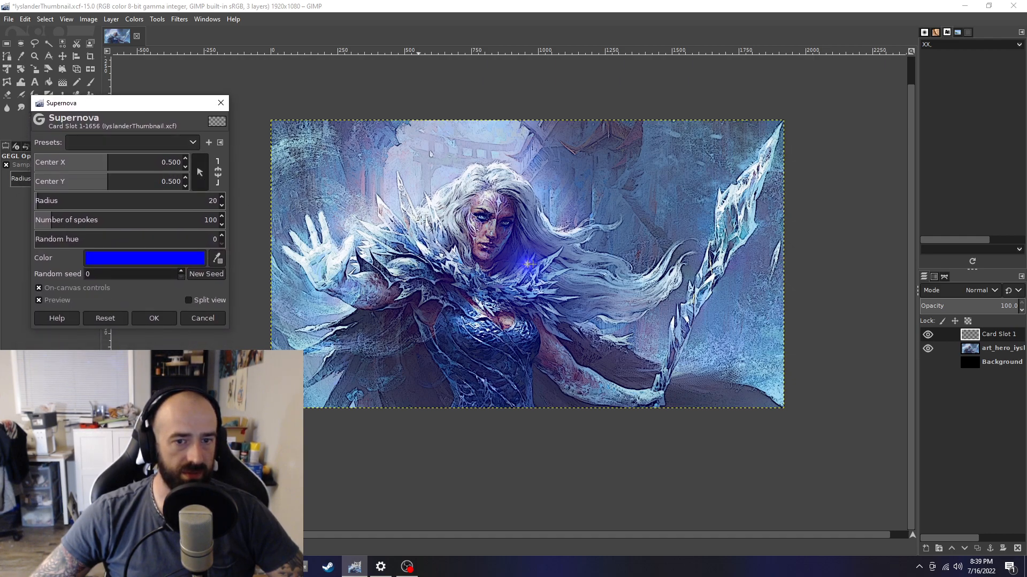
pyautogui.click(481, 218)
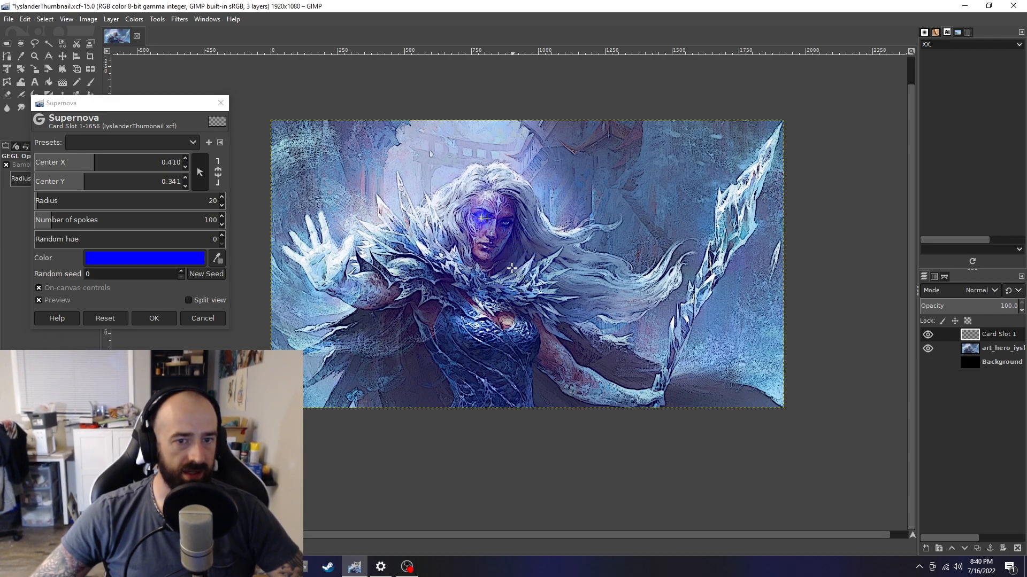
# Set the supernova colour to blue 164ea7 using the colour picker dialog
pyautogui.click(218, 260)
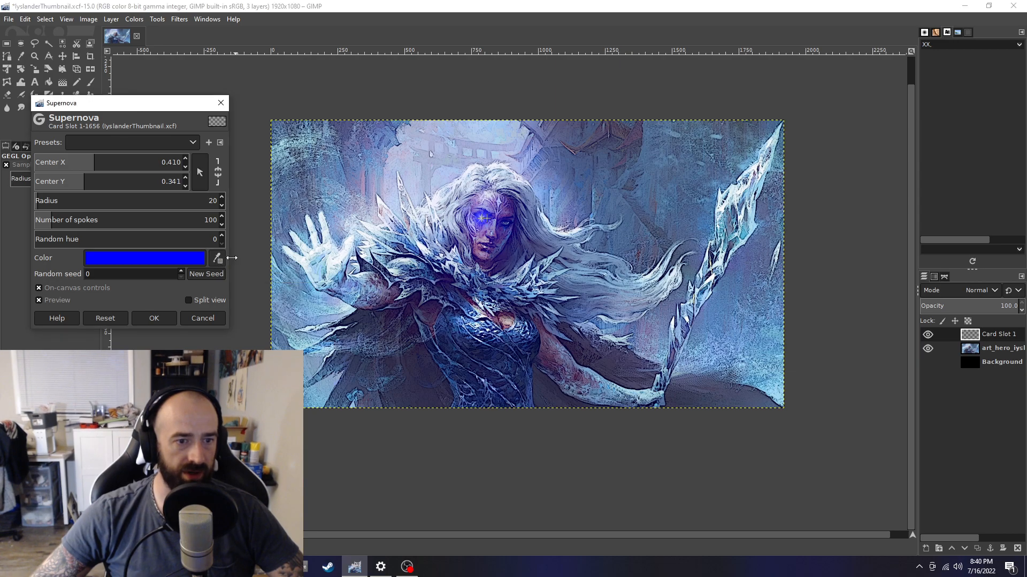
pyautogui.click(308, 257)
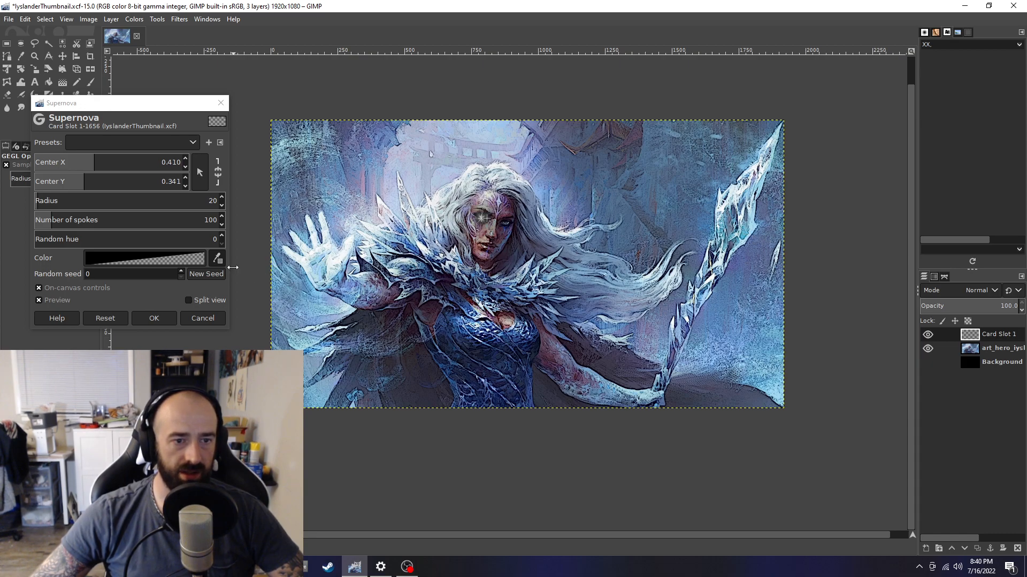
pyautogui.click(189, 260)
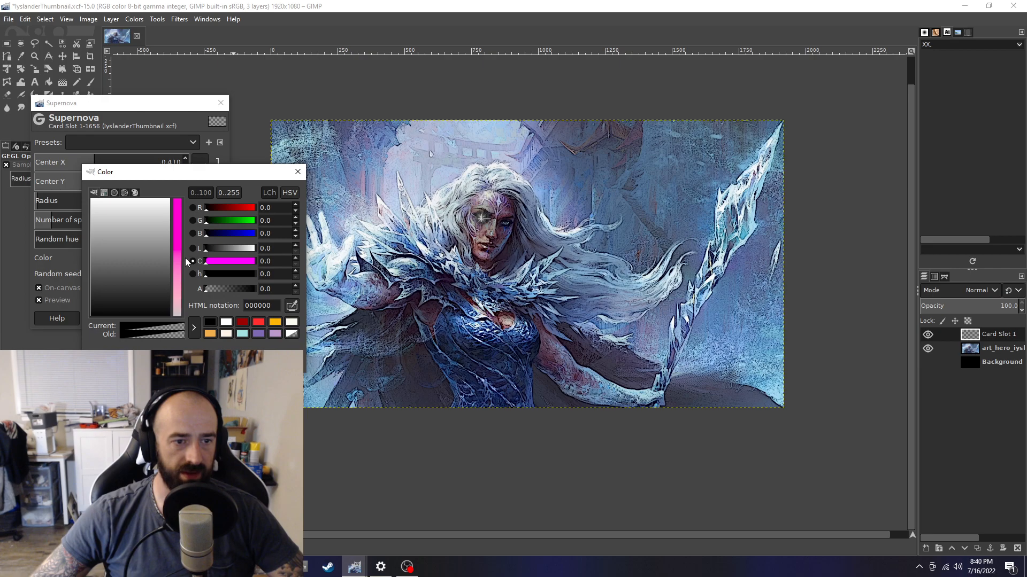
pyautogui.click(193, 248)
pyautogui.click(197, 235)
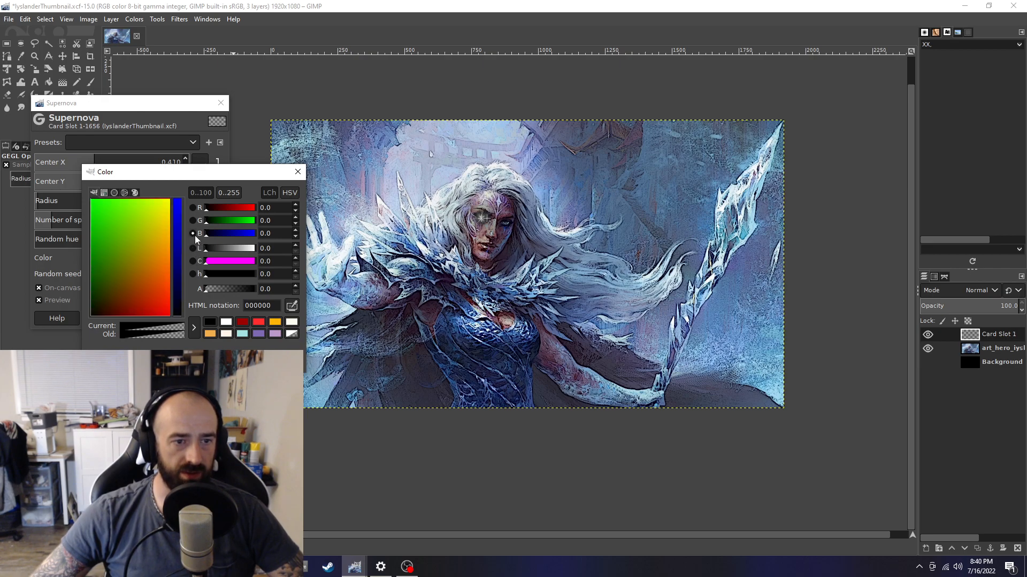
pyautogui.moveTo(202, 234); pyautogui.dragTo(238, 234)
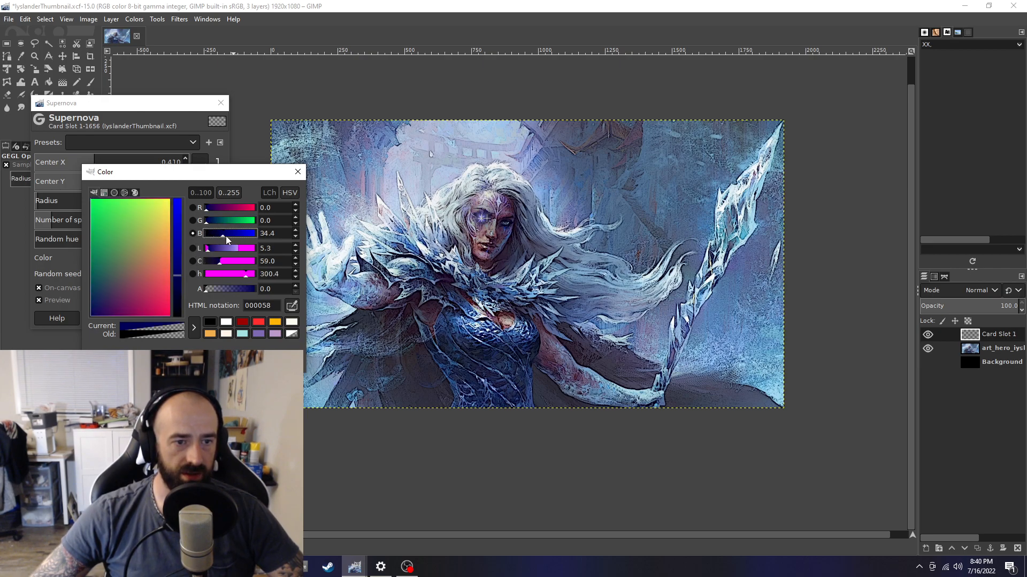
pyautogui.moveTo(107, 256)
pyautogui.mouseDown()
pyautogui.moveTo(102, 272)
pyautogui.moveTo(118, 244)
pyautogui.moveTo(100, 259)
pyautogui.mouseUp()
pyautogui.moveTo(99, 266); pyautogui.dragTo(97, 280)
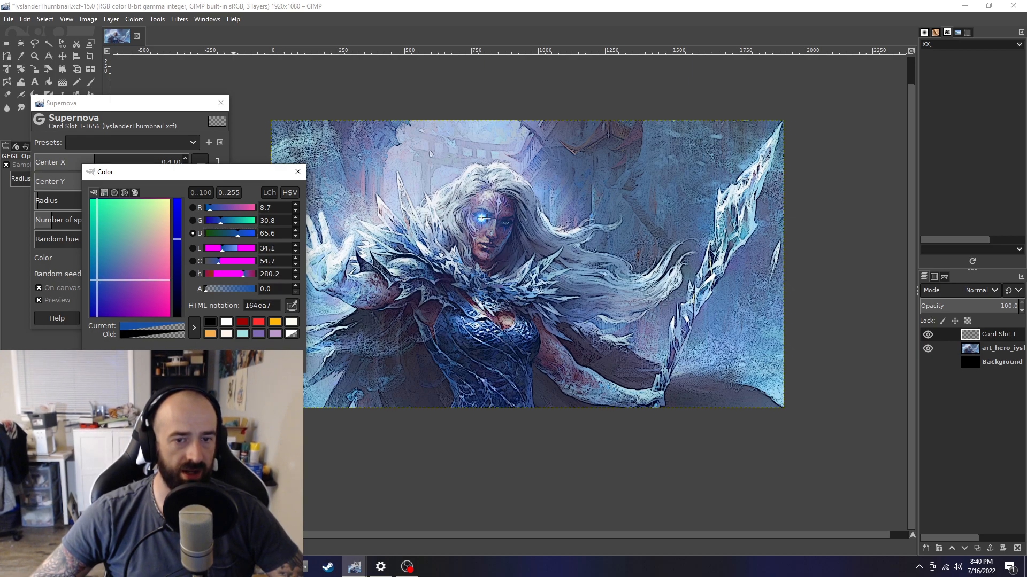
pyautogui.click(218, 361)
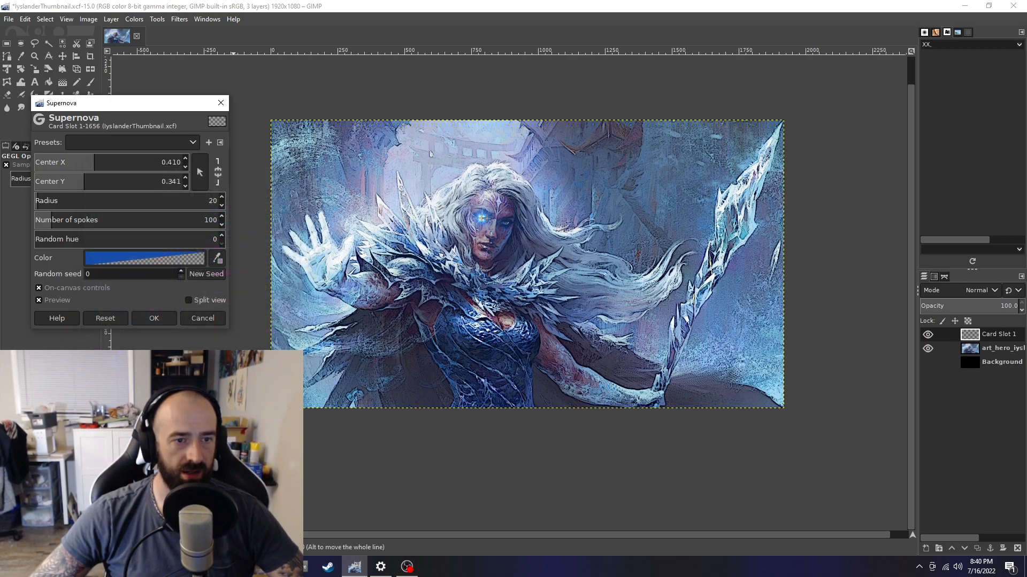
# Set the supernova radius to 15 with 150 spokes and apply the filter
pyautogui.moveTo(223, 197); pyautogui.dragTo(222, 204)
pyautogui.click(221, 204)
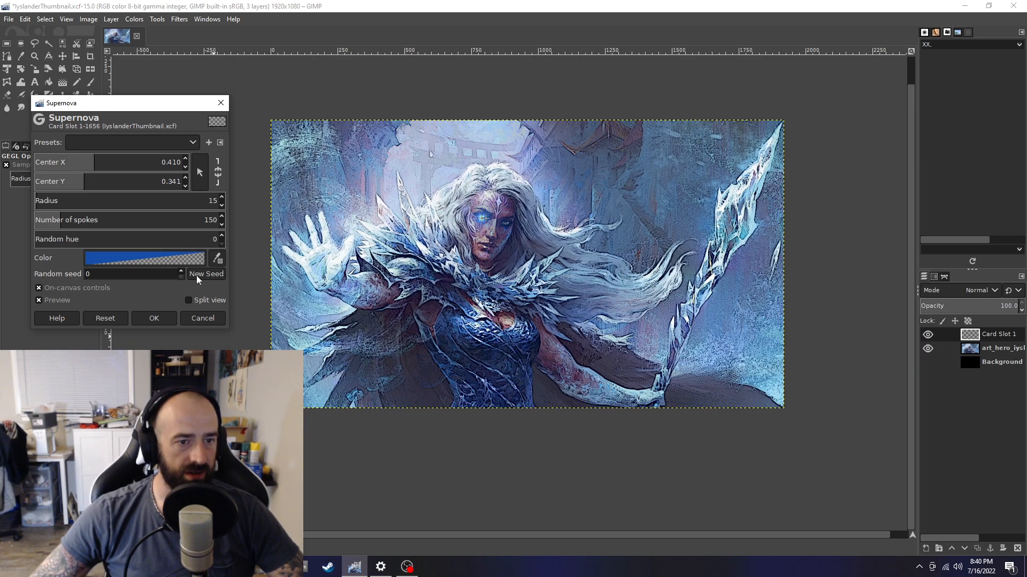
pyautogui.click(162, 318)
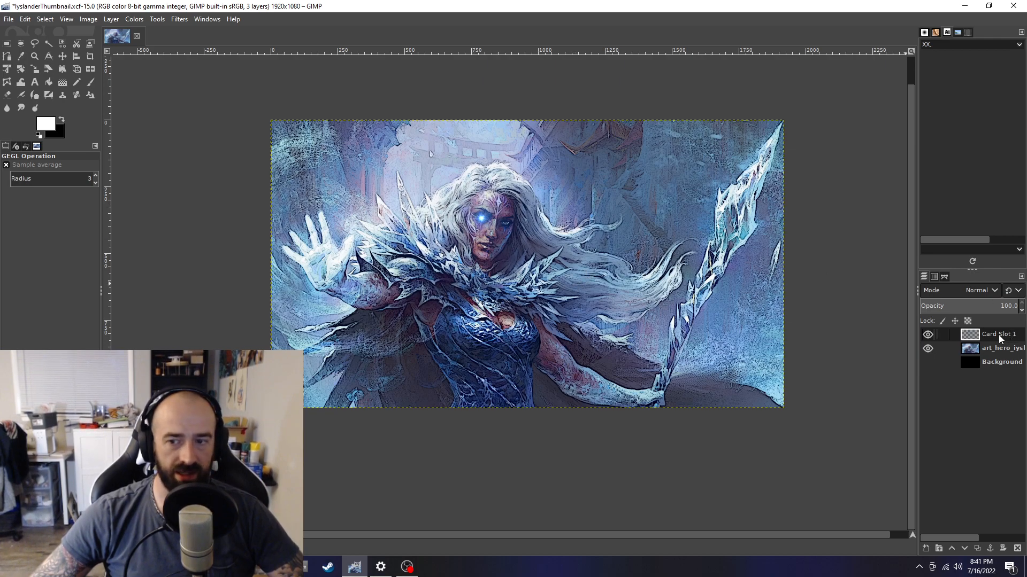
# Set the Card Slot 1 layer's opacity to 80
pyautogui.moveTo(996, 307); pyautogui.dragTo(982, 311)
pyautogui.click(1003, 306)
pyautogui.write('80')
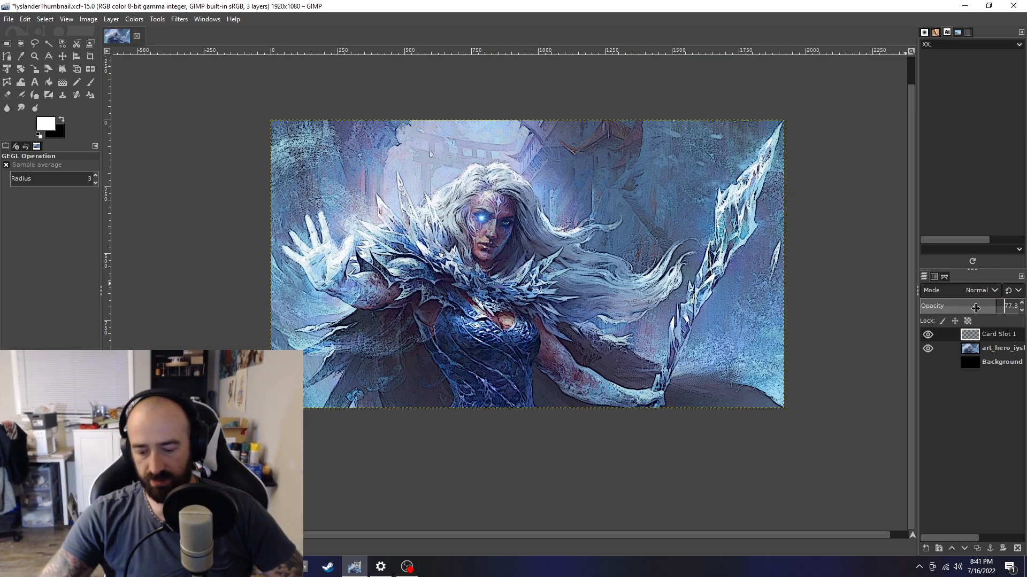
pyautogui.press('Delete')
pyautogui.press('Delete')
pyautogui.press('Delete')
pyautogui.press('Delete')
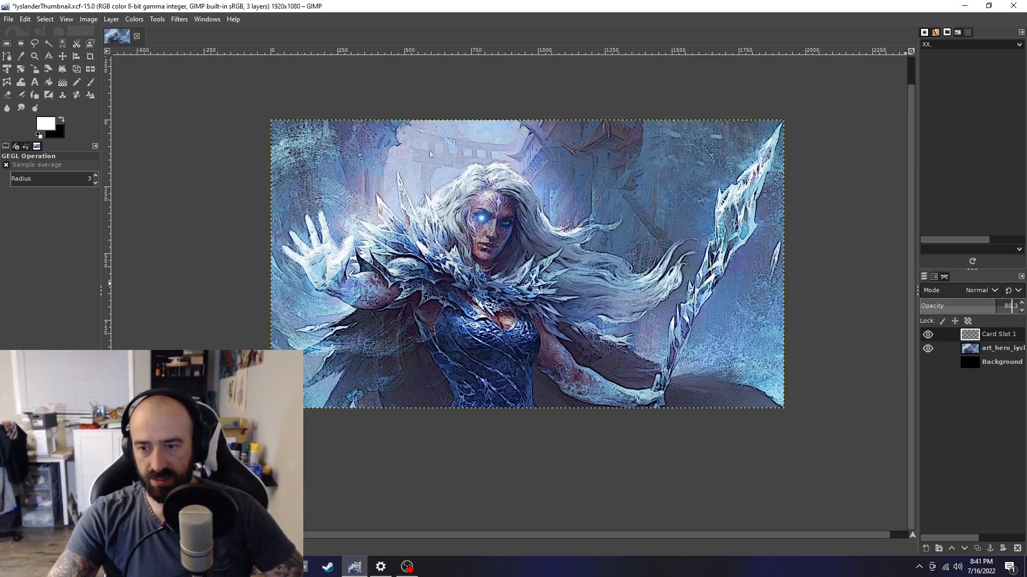
pyautogui.press('Return')
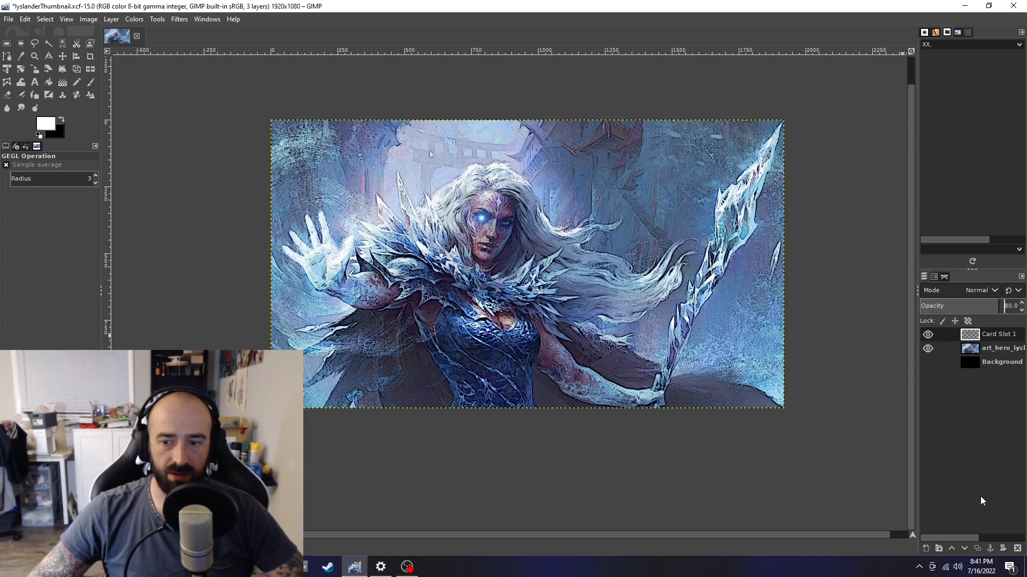
# Duplicate the supernova layer and move the copy onto the hero's other eye
pyautogui.rightClick(993, 335)
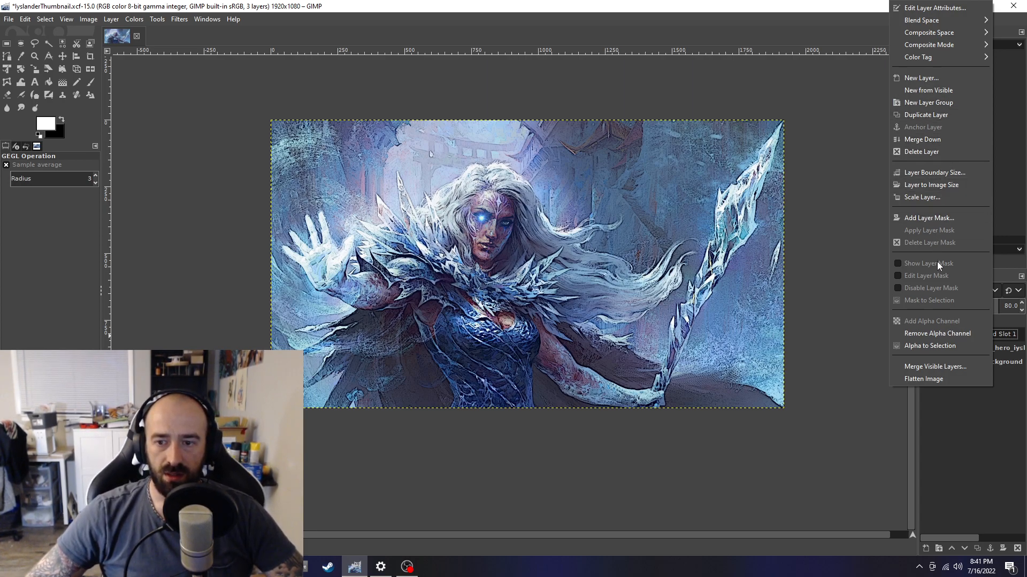
pyautogui.click(926, 115)
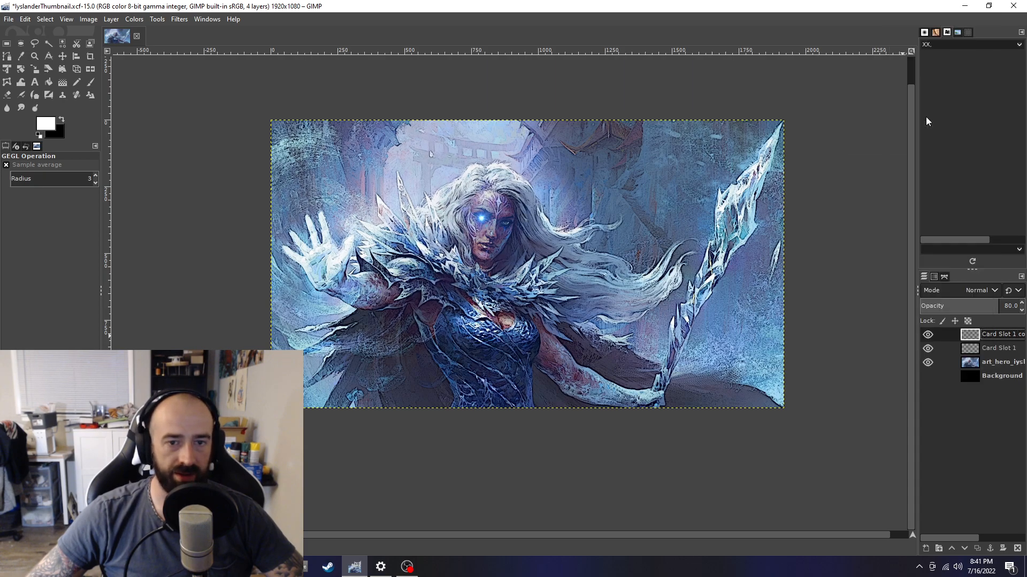
pyautogui.click(63, 56)
pyautogui.moveTo(480, 217); pyautogui.dragTo(515, 231)
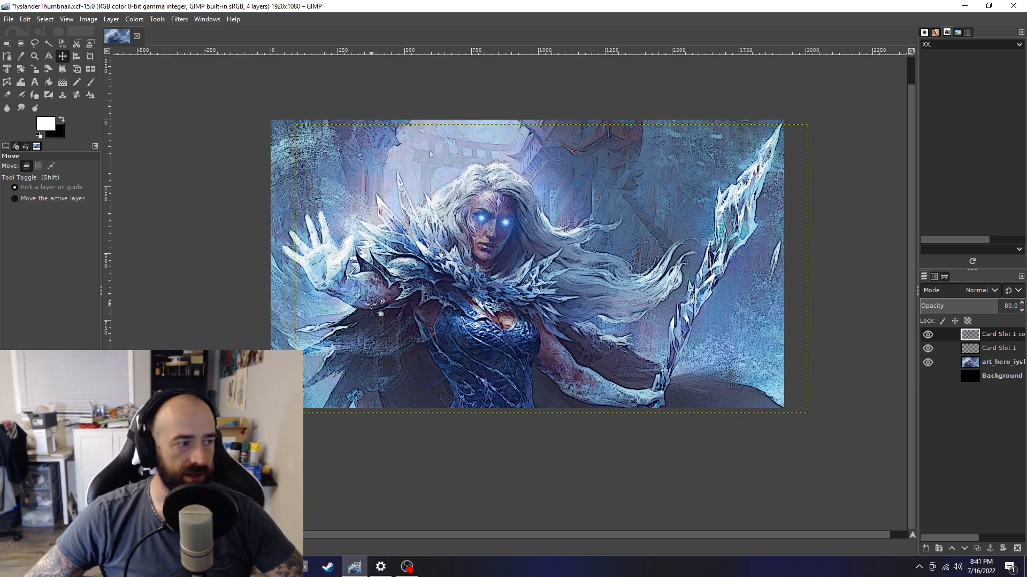
pyautogui.keyDown('ctrl'); pyautogui.scroll(-5, 417, 321); pyautogui.keyUp('ctrl')
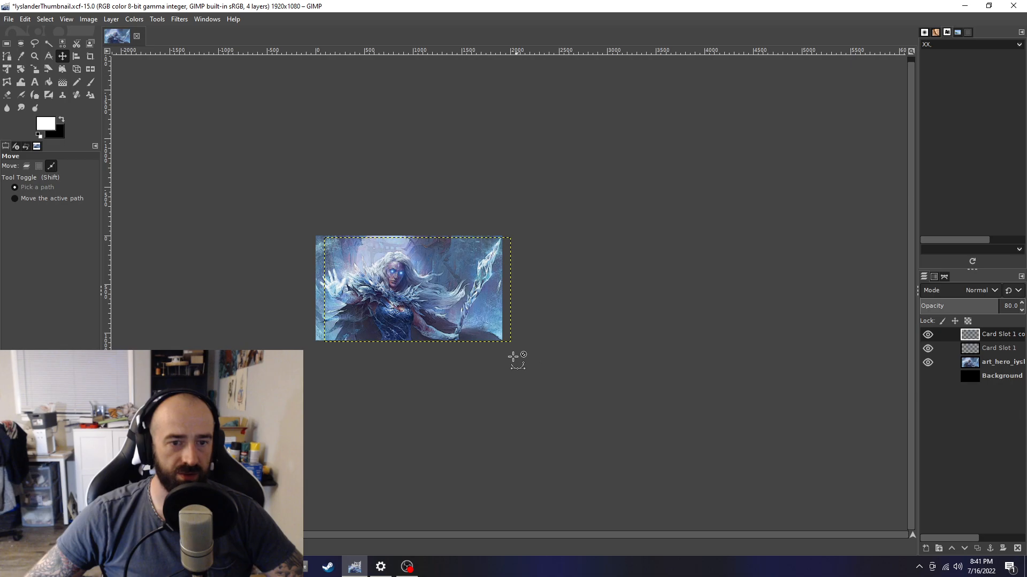
pyautogui.keyDown('ctrl'); pyautogui.scroll(3, 277, 263); pyautogui.keyUp('ctrl')
pyautogui.scroll(-1, 275, 262)
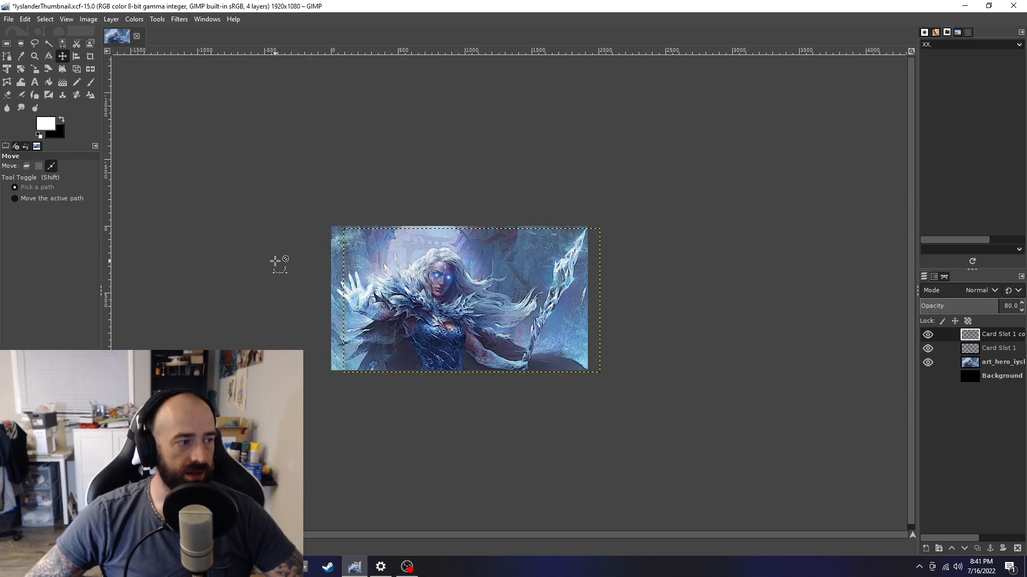
pyautogui.keyDown('ctrl'); pyautogui.scroll(-1, 275, 262); pyautogui.keyUp('ctrl')
pyautogui.press('ctrl')
pyautogui.scroll(3, 279, 270)
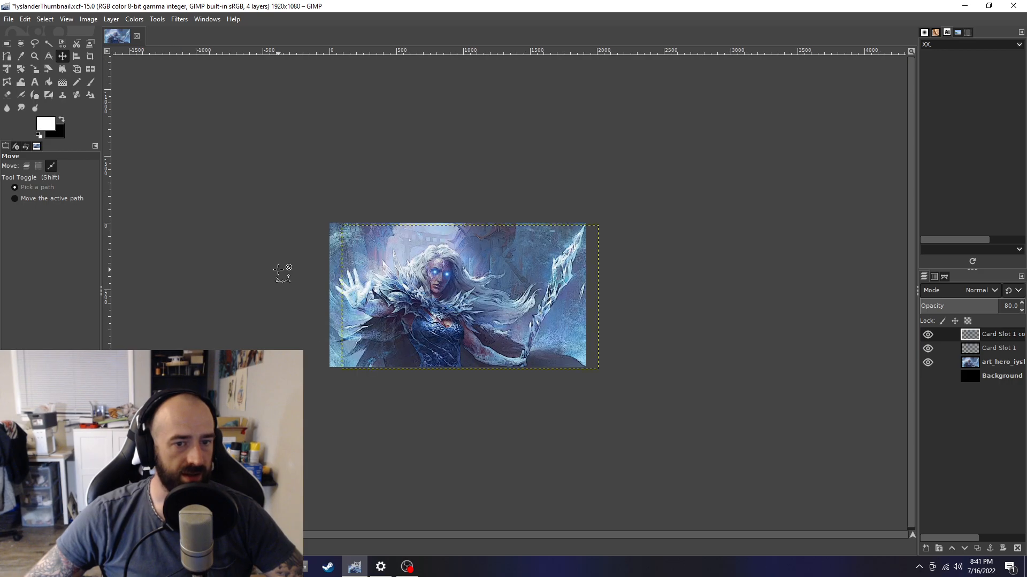
# Select the art layer and increase its saturation with a scale of 1.2
pyautogui.click(1006, 363)
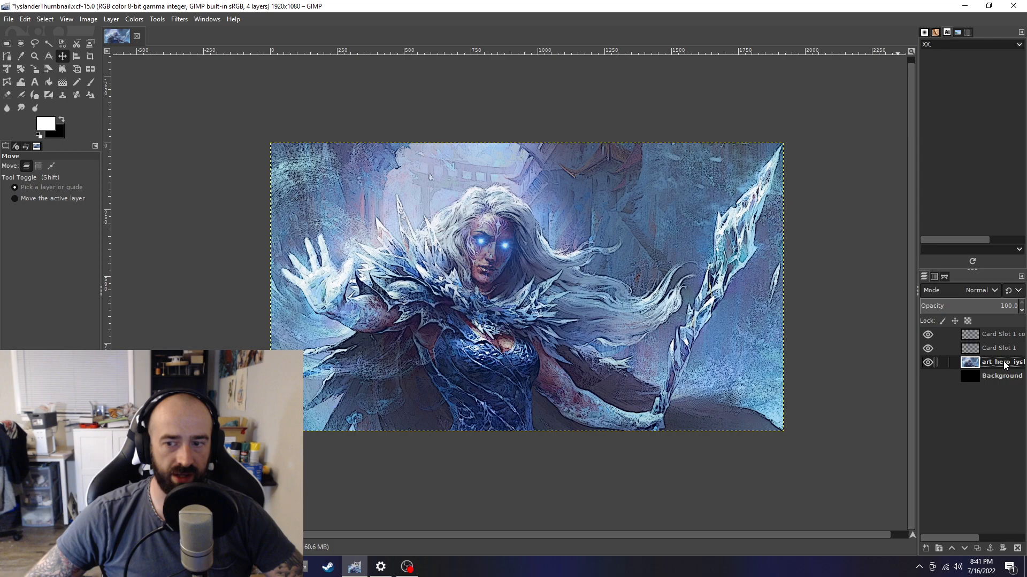
pyautogui.click(925, 361)
pyautogui.click(925, 362)
pyautogui.click(925, 361)
pyautogui.click(925, 362)
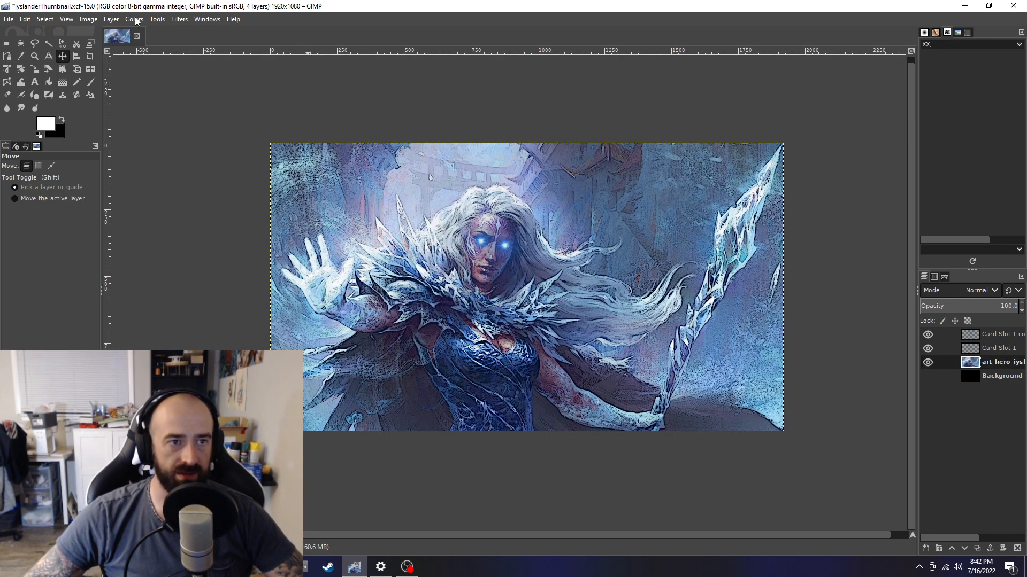
pyautogui.click(153, 20)
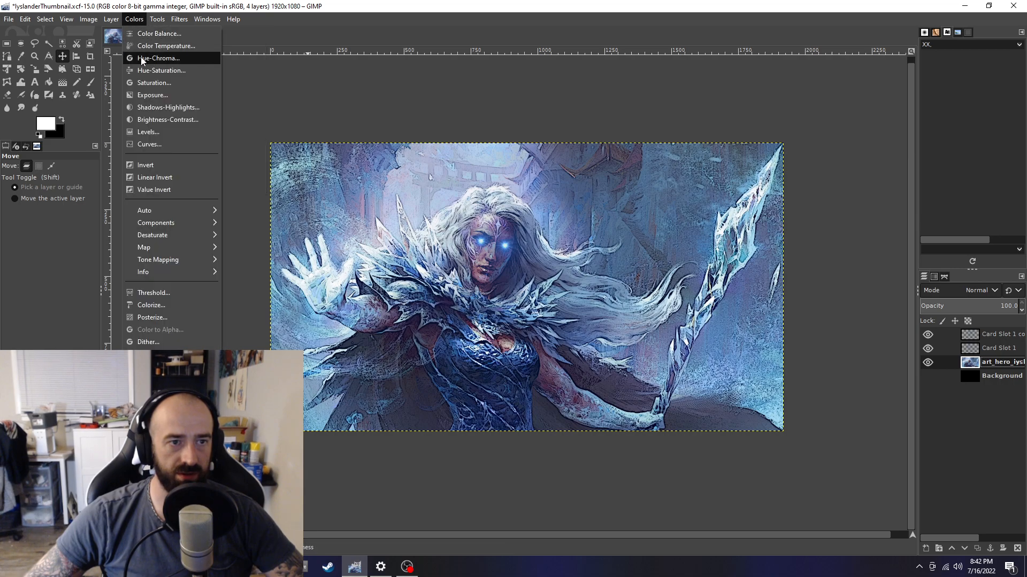
pyautogui.click(141, 70)
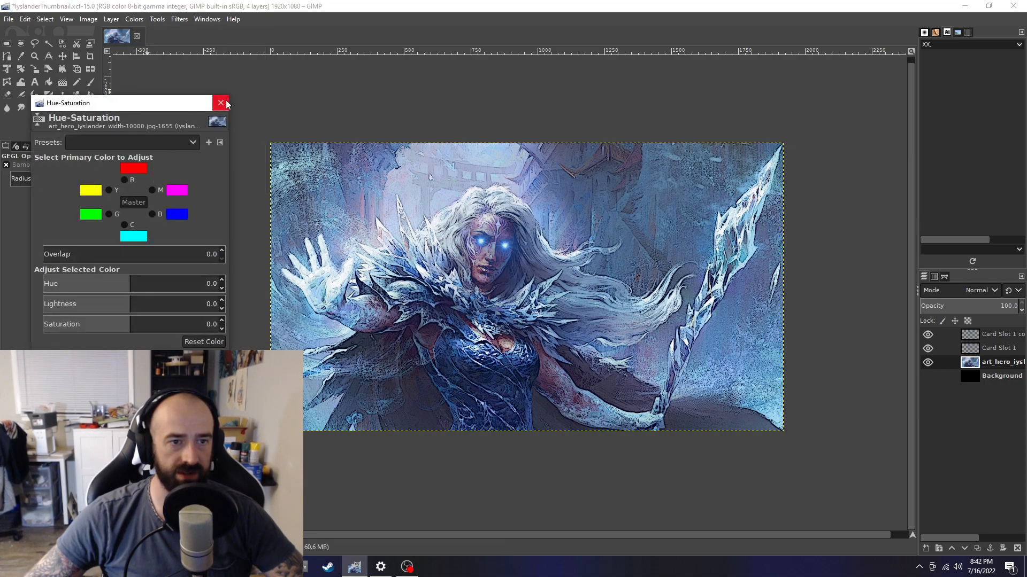
pyautogui.click(221, 101)
pyautogui.click(112, 19)
pyautogui.moveTo(133, 20)
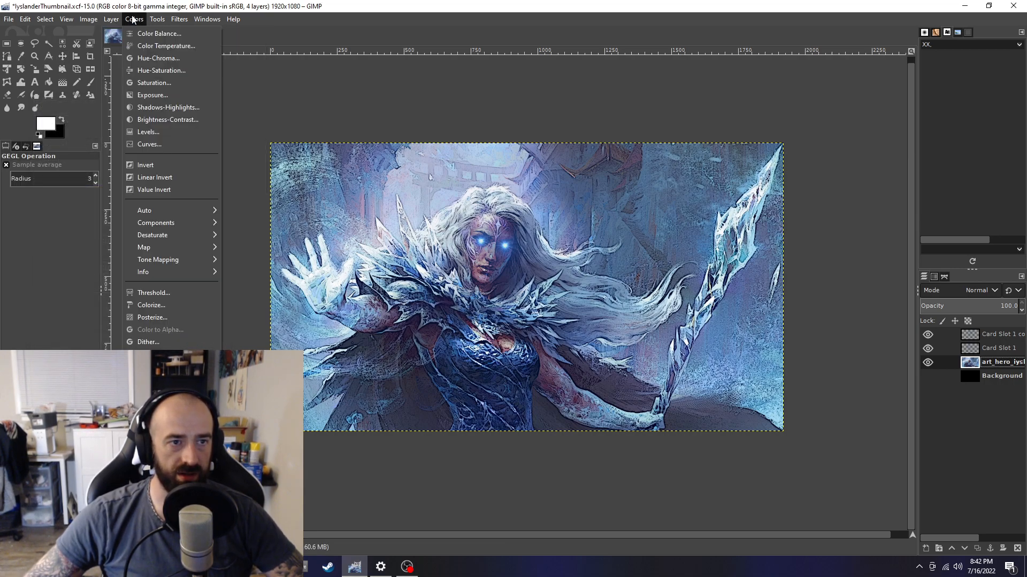
pyautogui.click(144, 82)
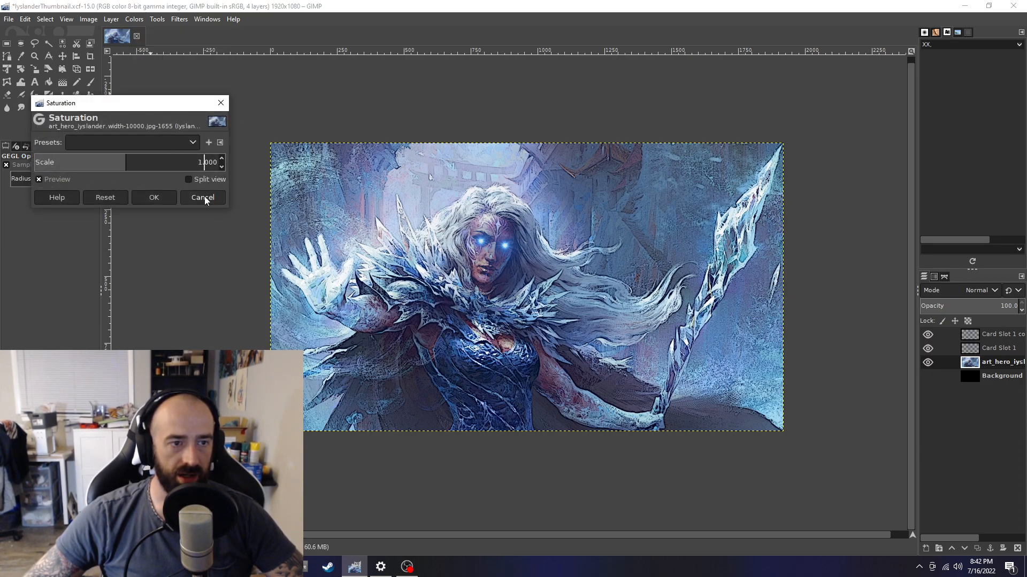
pyautogui.press('Delete')
pyautogui.write('2')
pyautogui.press('Return')
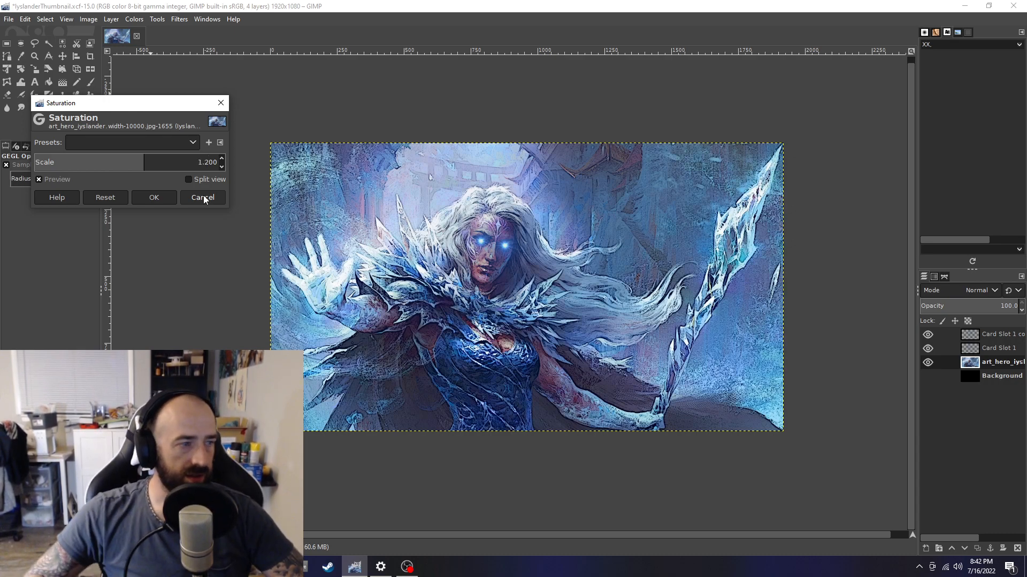
pyautogui.scroll(-4, 409, 290)
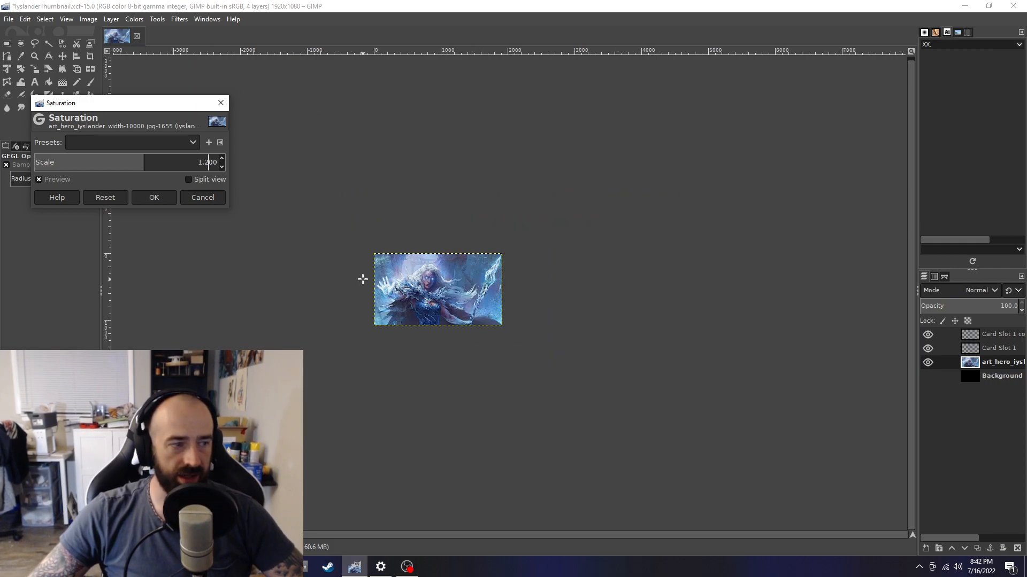
pyautogui.scroll(1, 343, 273)
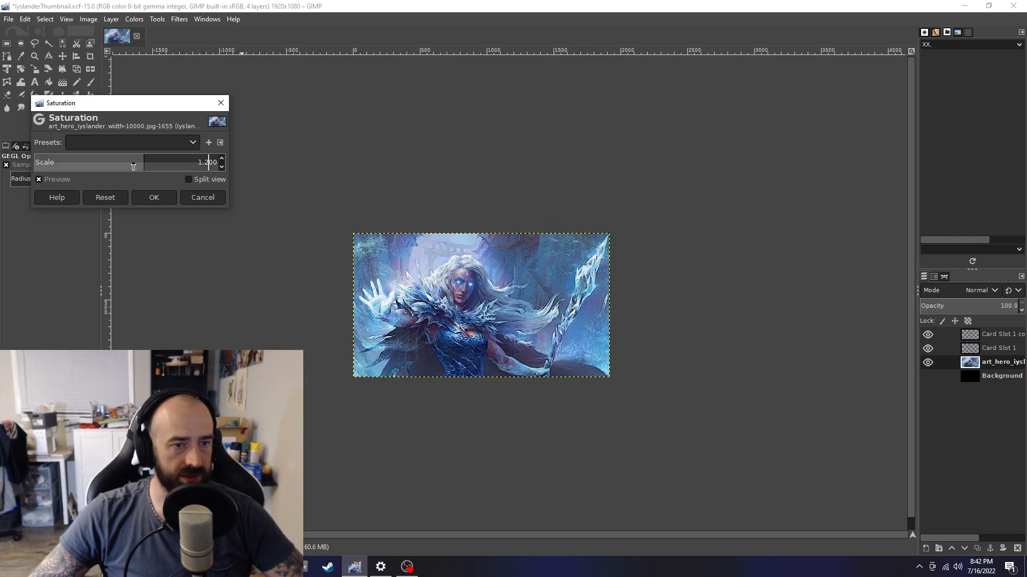
pyautogui.click(158, 198)
pyautogui.scroll(2, 528, 277)
pyautogui.scroll(1, 595, 275)
pyautogui.scroll(-1, 572, 265)
pyautogui.scroll(1, 302, 304)
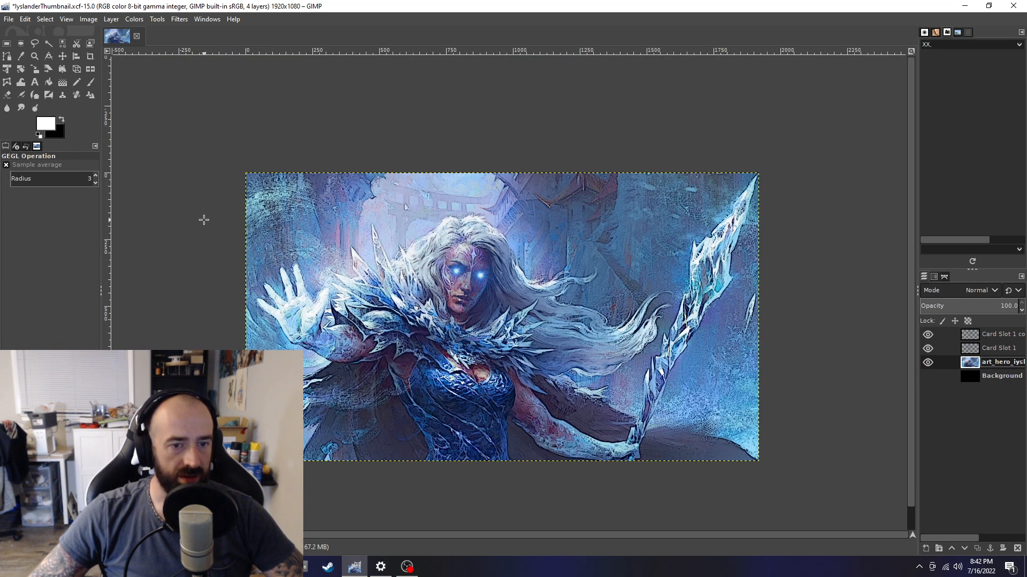
# Compare the edited thumbnail against the original hero artwork open in the browser
pyautogui.scroll(-1, 363, 266)
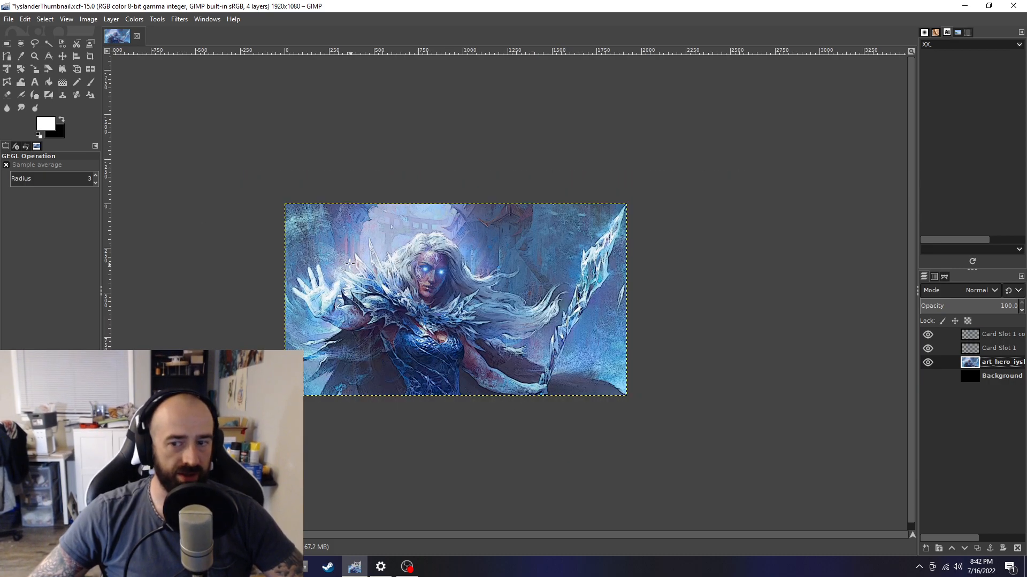
pyautogui.click(357, 569)
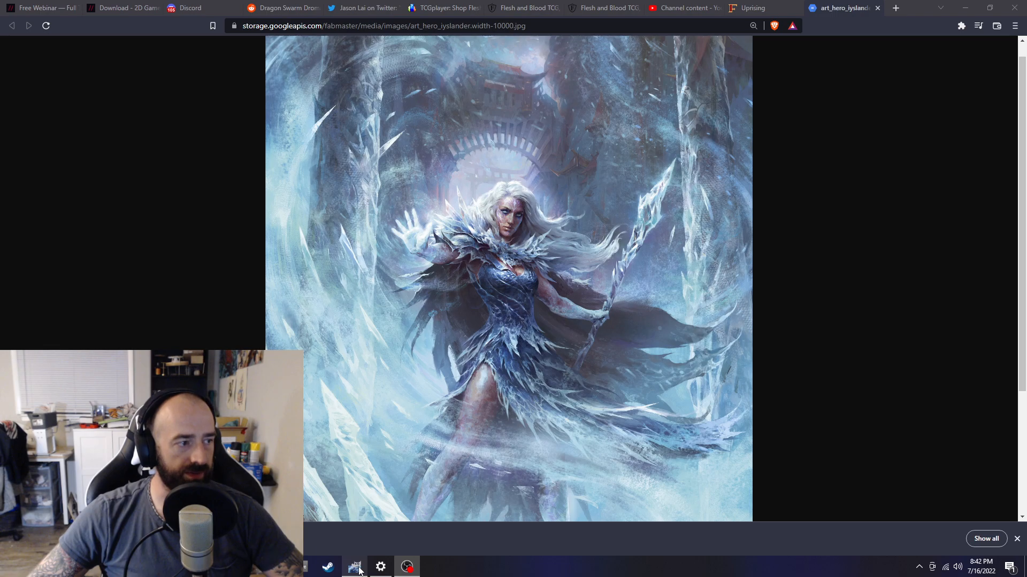
pyautogui.click(357, 569)
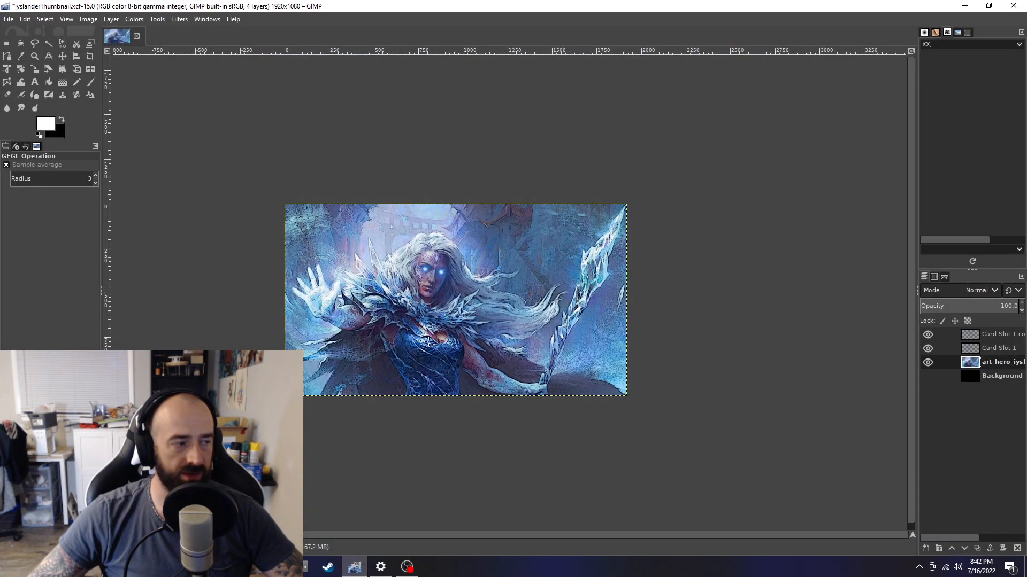
pyautogui.scroll(1, 420, 304)
pyautogui.scroll(1, 412, 295)
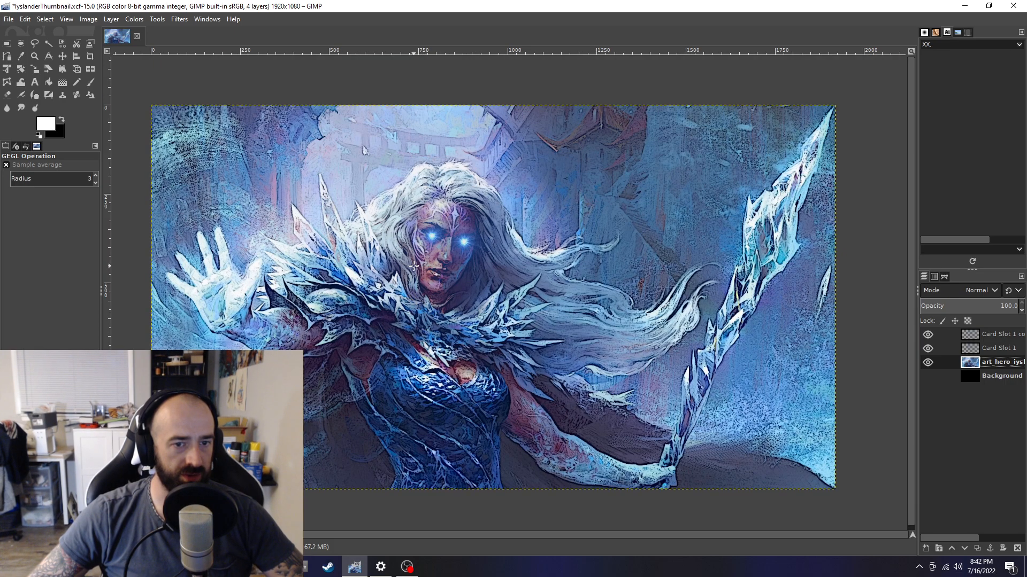
pyautogui.scroll(-1, 408, 261)
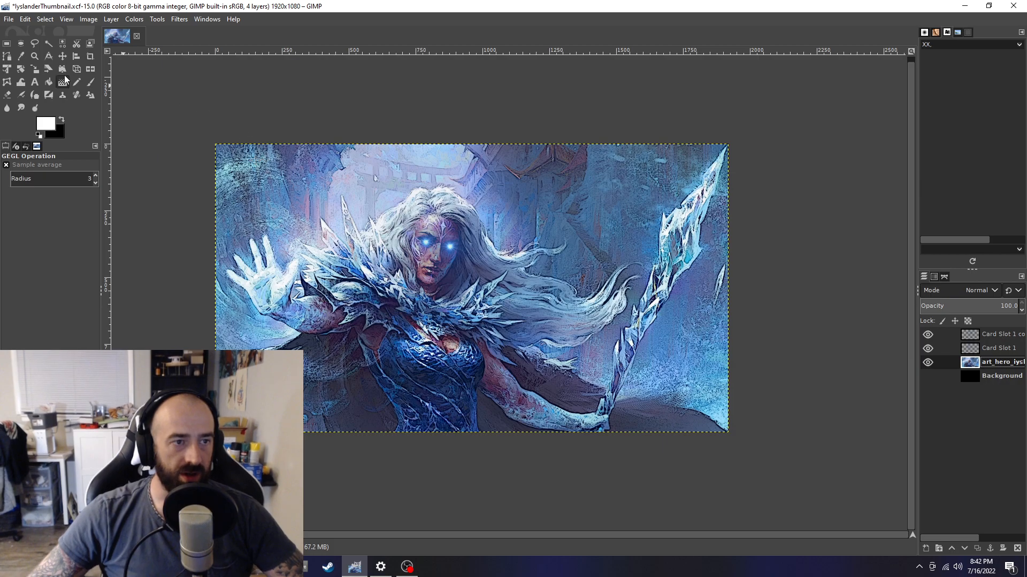
# Save the project and export the image as IyslanderThumbnail.jpg in the FABrothers folder at JPEG quality 90
pyautogui.hotkey('ctrl', 's')
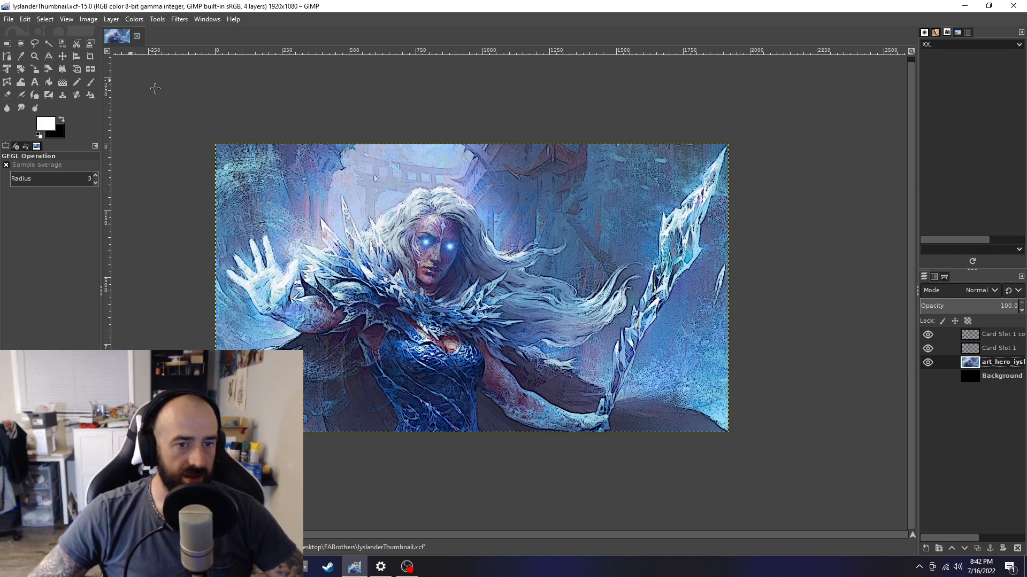
pyautogui.click(12, 21)
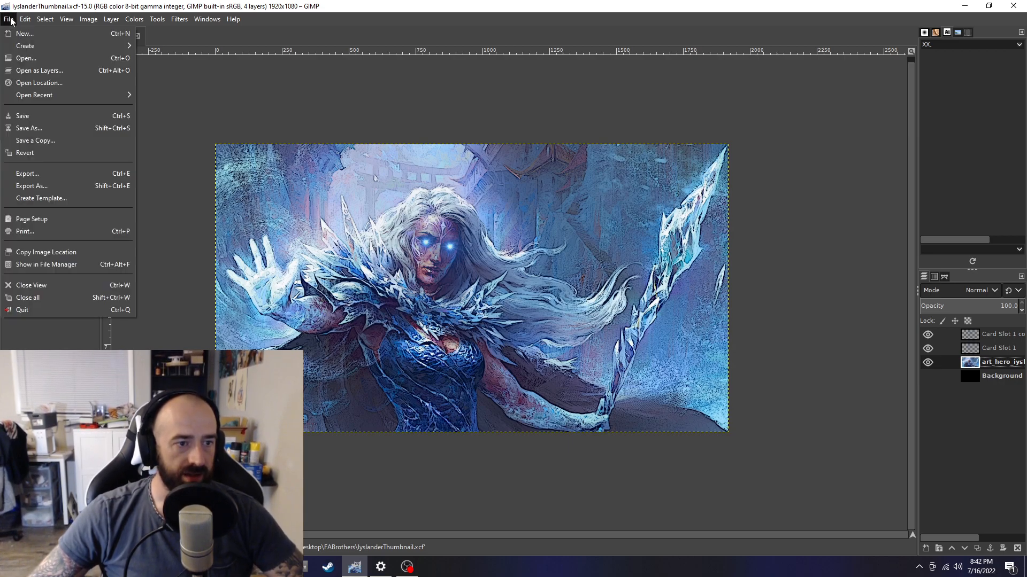
pyautogui.click(32, 186)
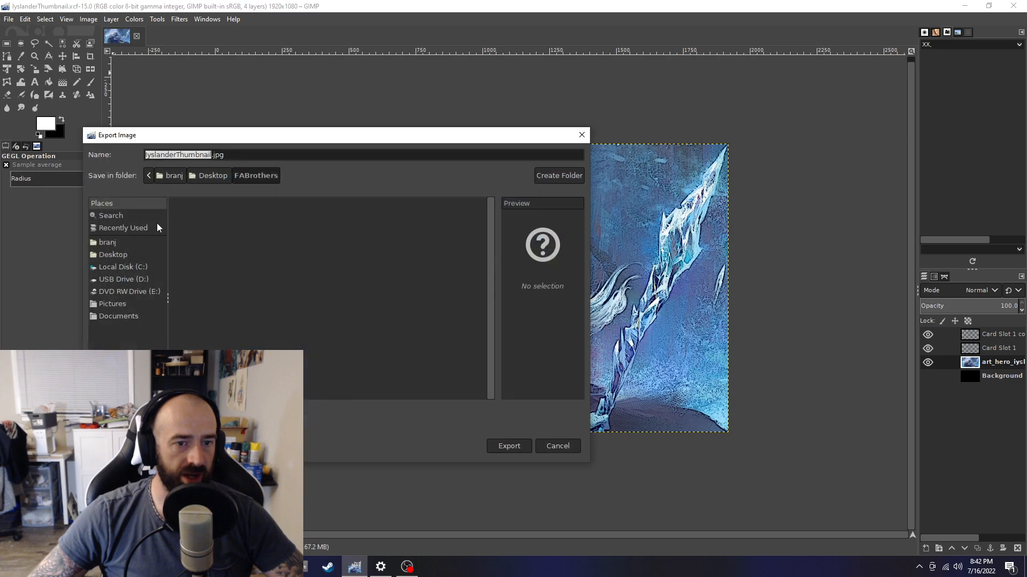
pyautogui.click(233, 155)
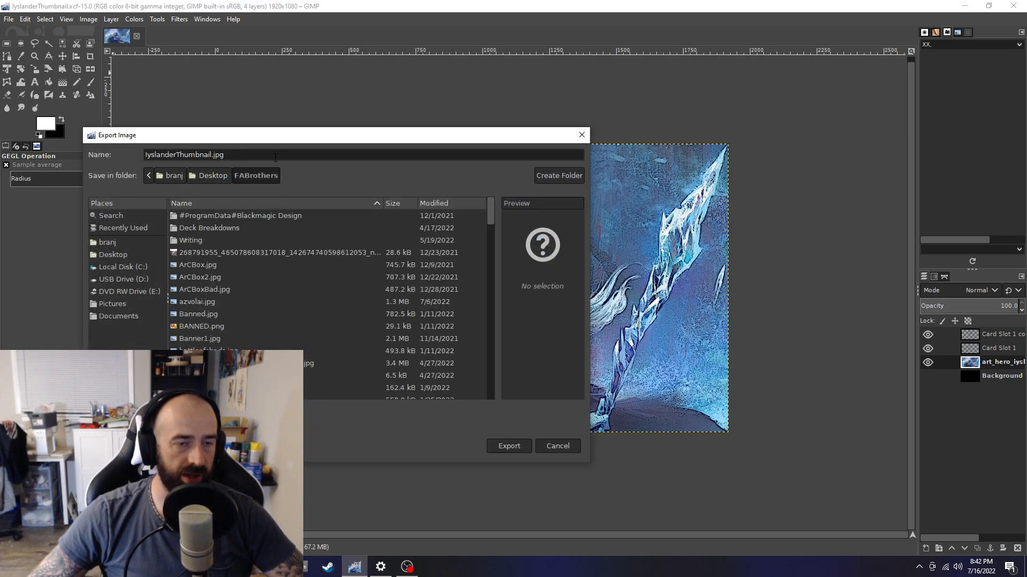
pyautogui.click(517, 447)
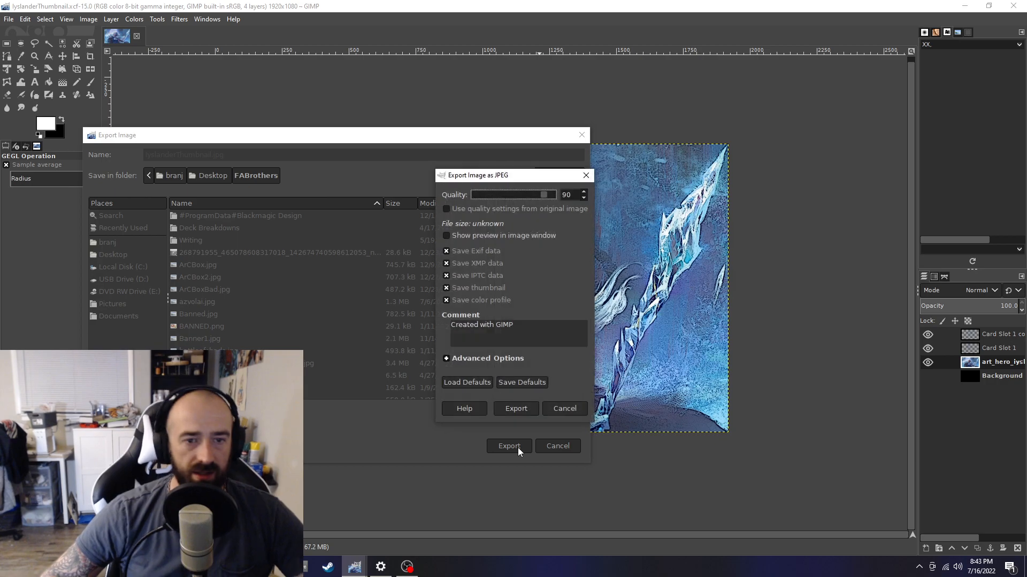
pyautogui.click(505, 409)
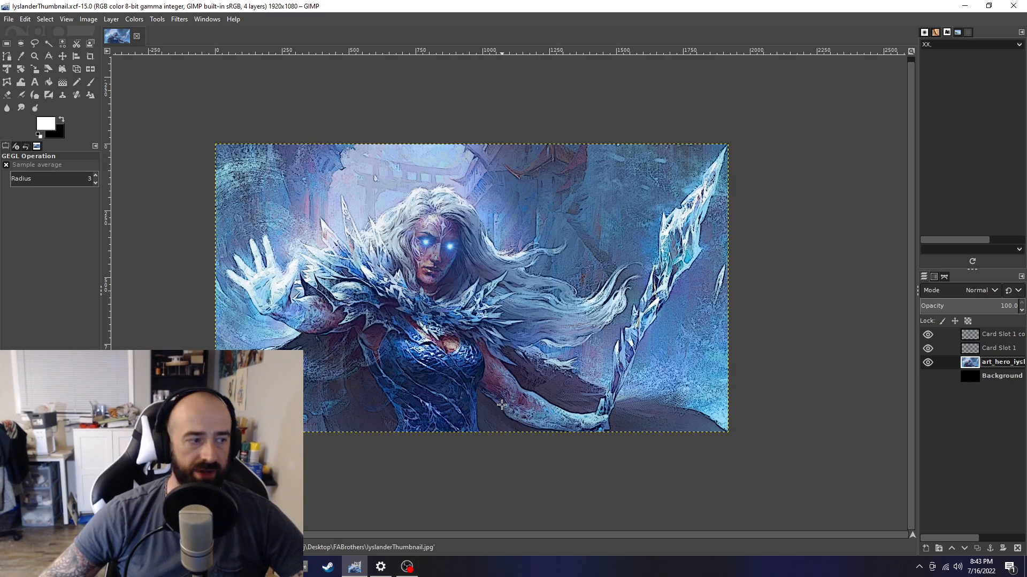